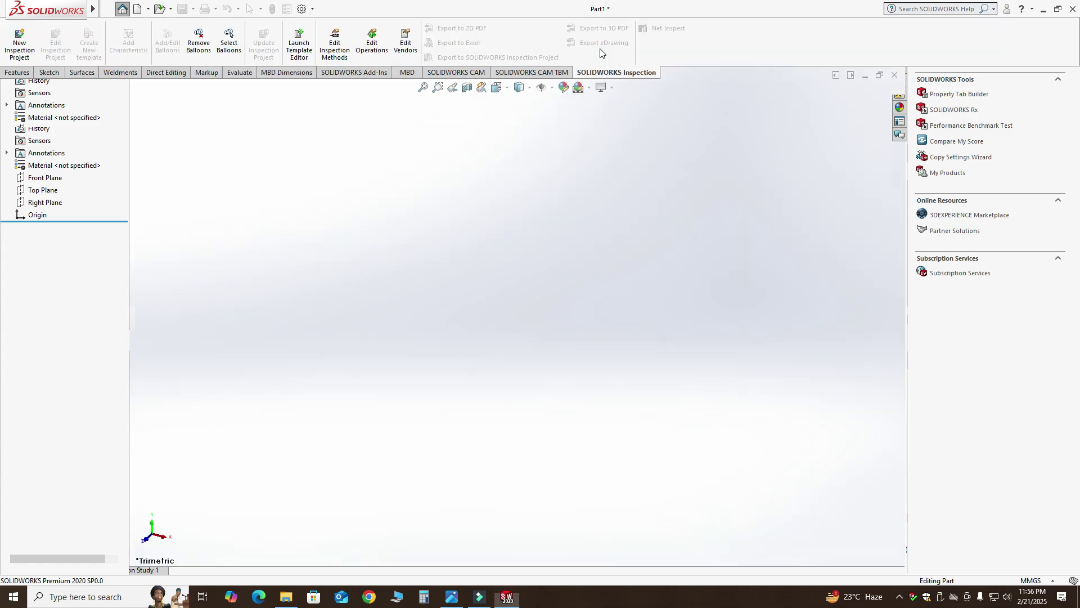
# Apply the Plain White scene, keep MMGS units, and review the Corner block reference drawing
pyautogui.click(590, 89)
pyautogui.click(598, 116)
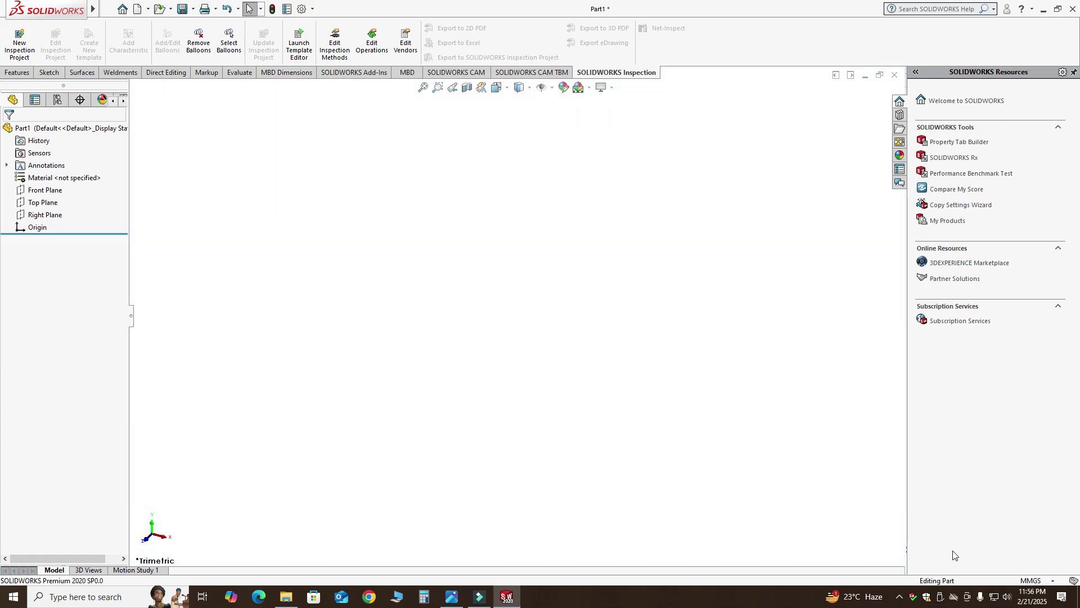
pyautogui.click(1039, 581)
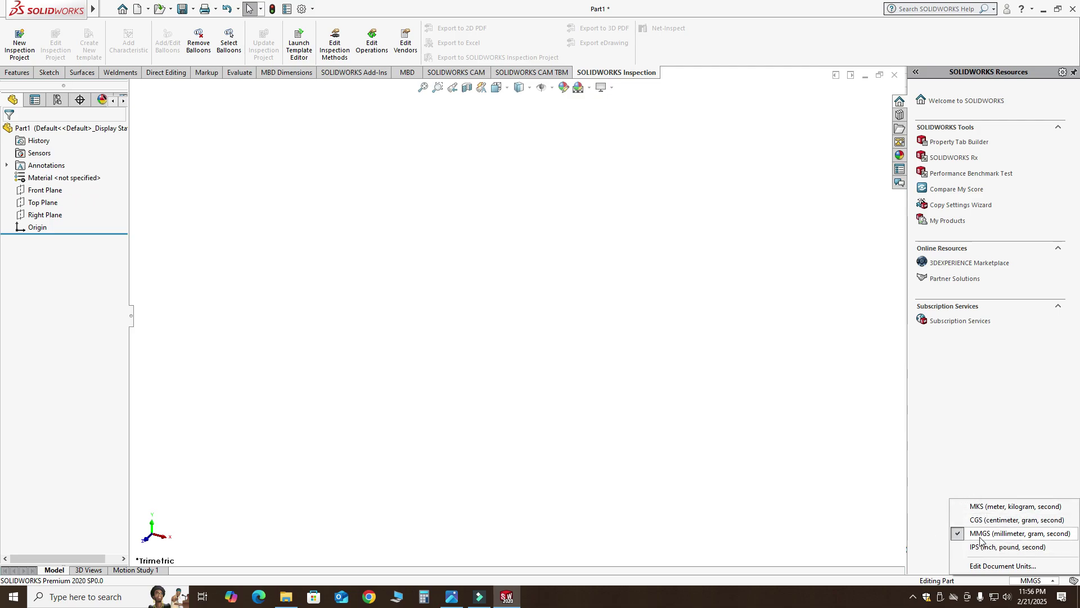
pyautogui.click(747, 415)
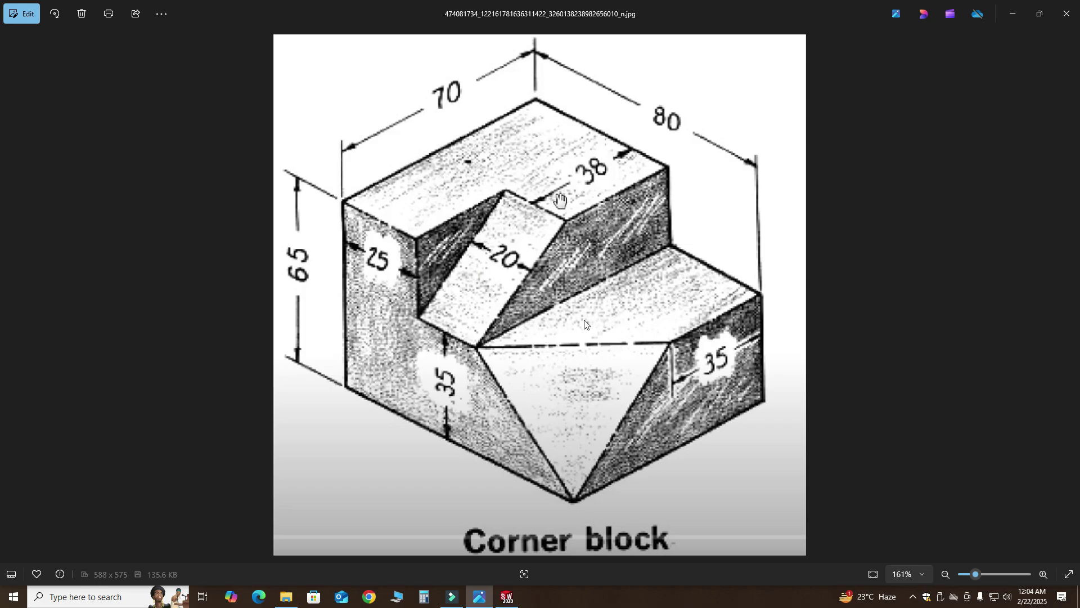
pyautogui.click(518, 585)
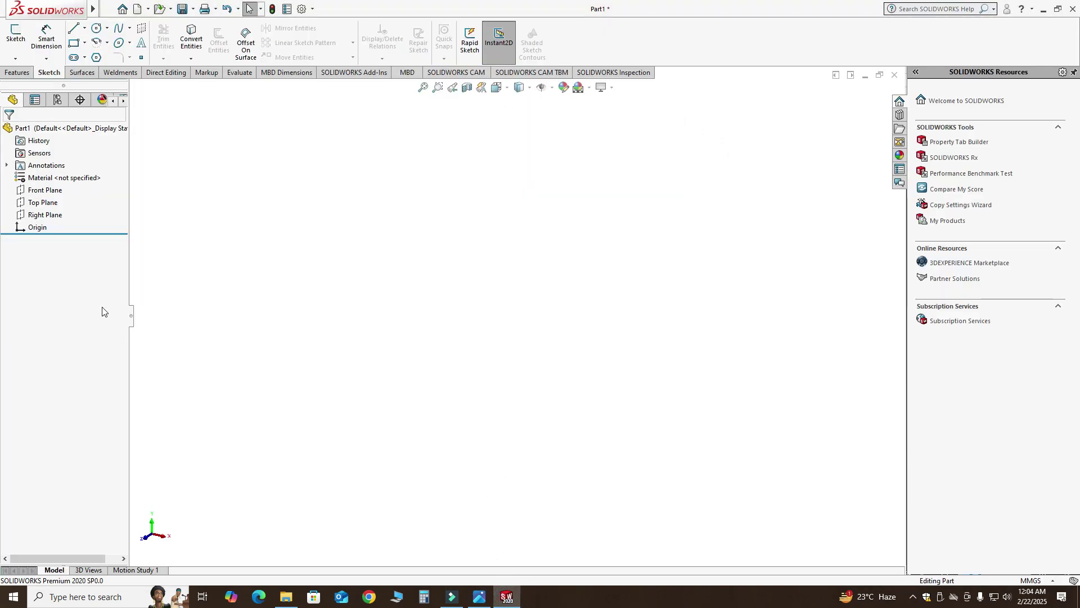
# Draw a closed six-line L profile from the origin in a new Front Plane sketch
pyautogui.click(49, 190)
pyautogui.click(56, 172)
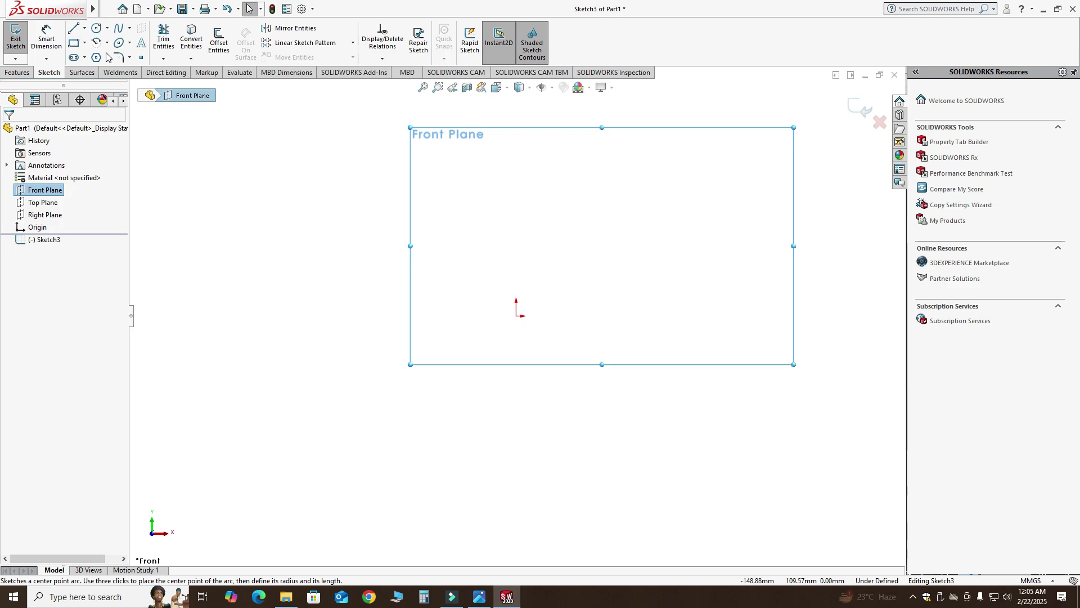
pyautogui.click(74, 28)
pyautogui.click(516, 315)
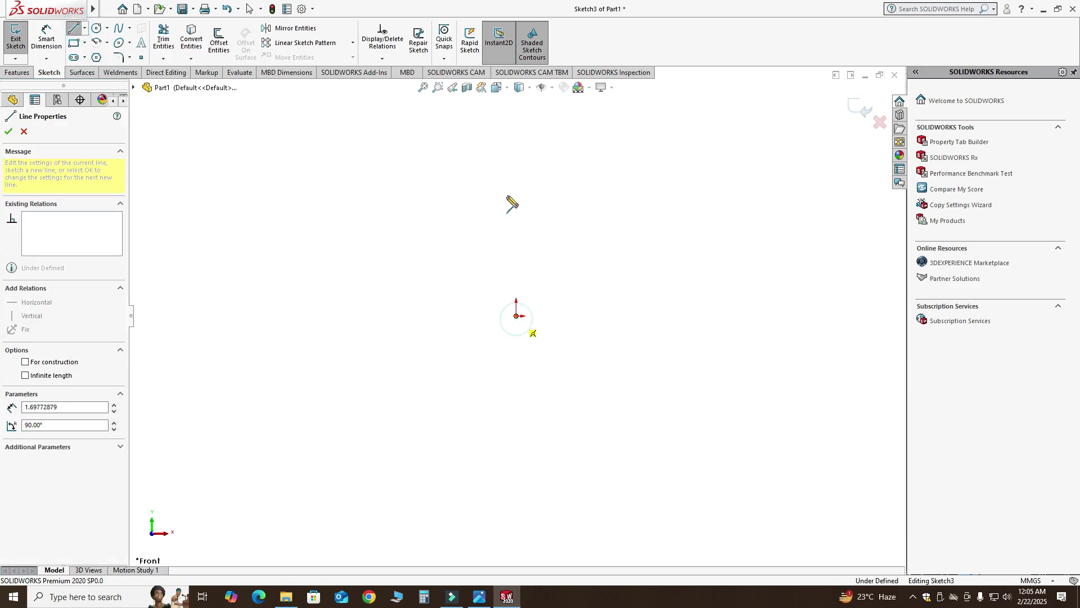
pyautogui.click(516, 170)
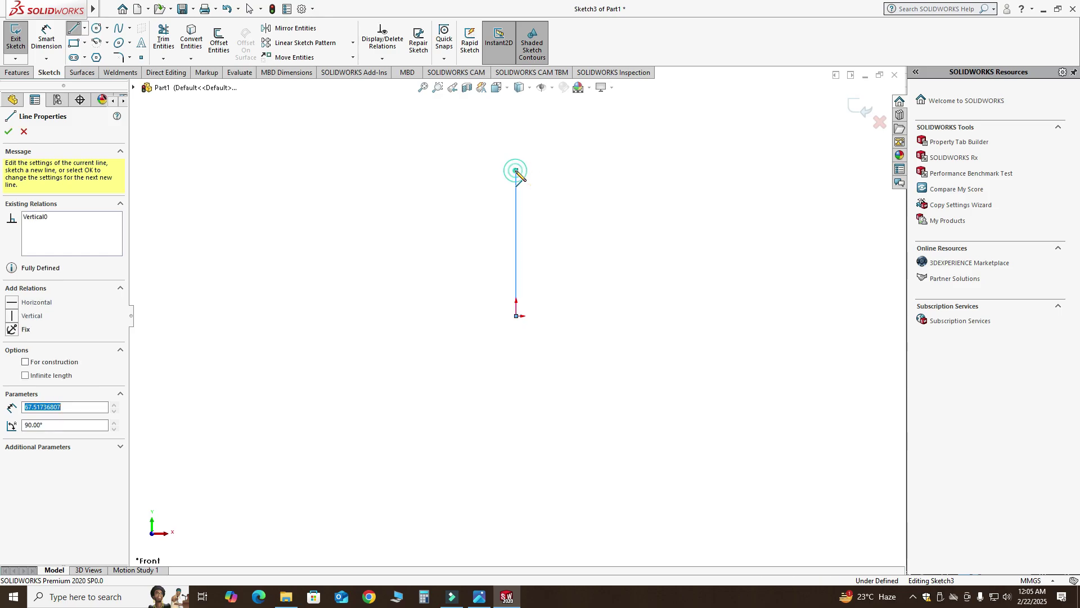
pyautogui.click(623, 170)
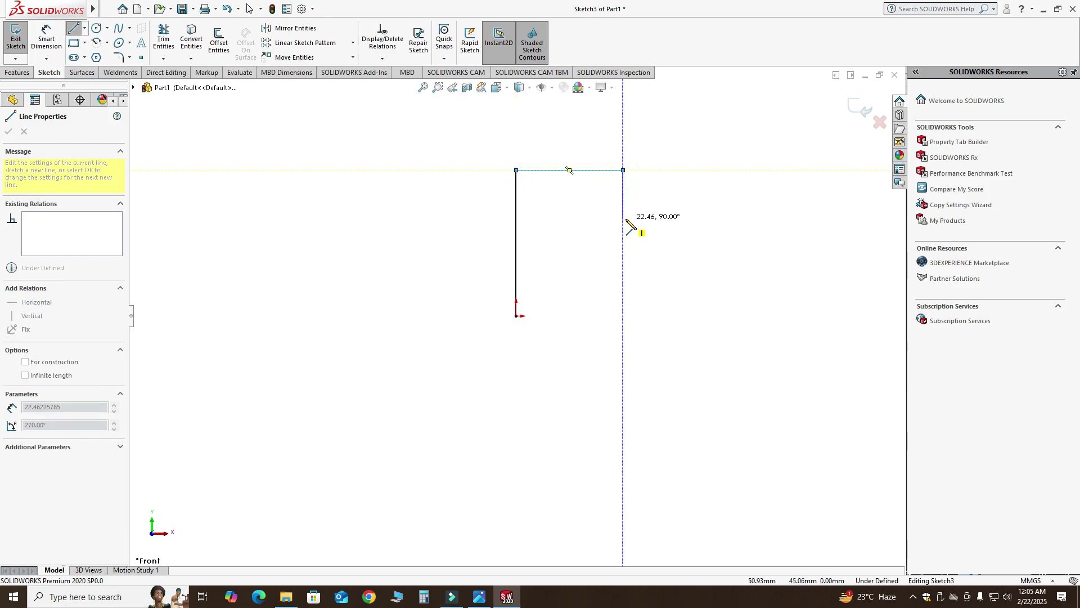
pyautogui.click(623, 232)
pyautogui.click(741, 231)
pyautogui.click(741, 315)
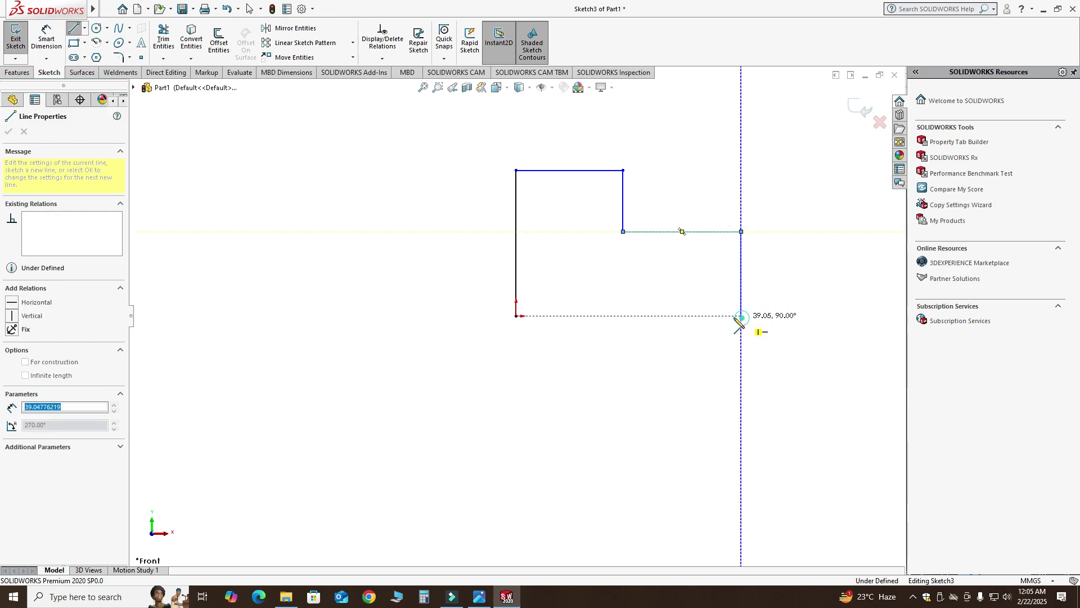
pyautogui.click(516, 316)
pyautogui.press('Escape')
# Dimension the left edge 65 and the bottom edge 80, checking the reference drawing
pyautogui.click(46, 40)
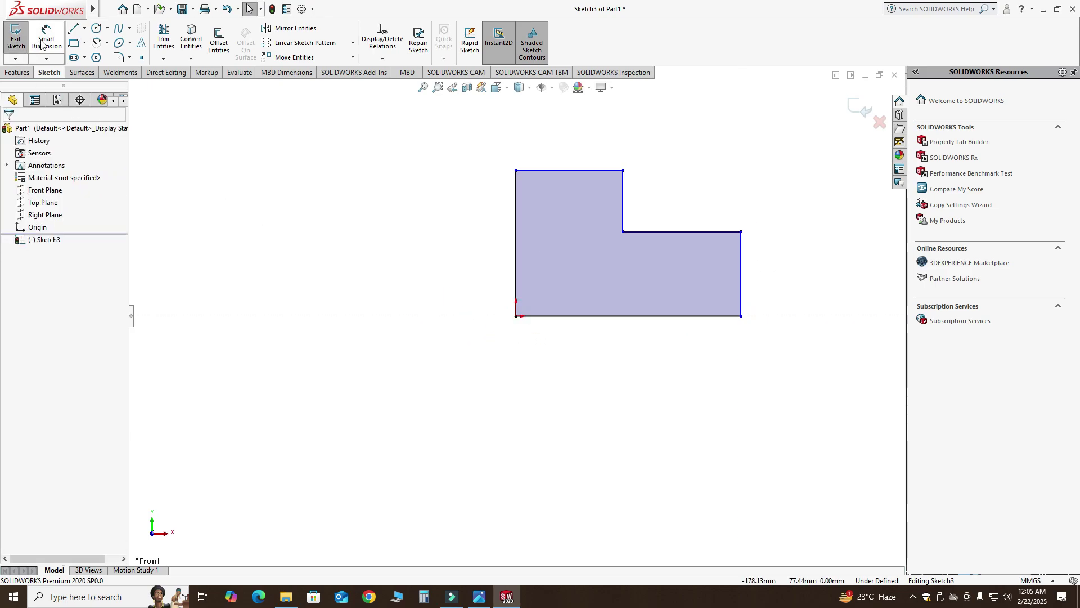
pyautogui.click(516, 243)
pyautogui.click(481, 245)
pyautogui.write('65')
pyautogui.press('Return')
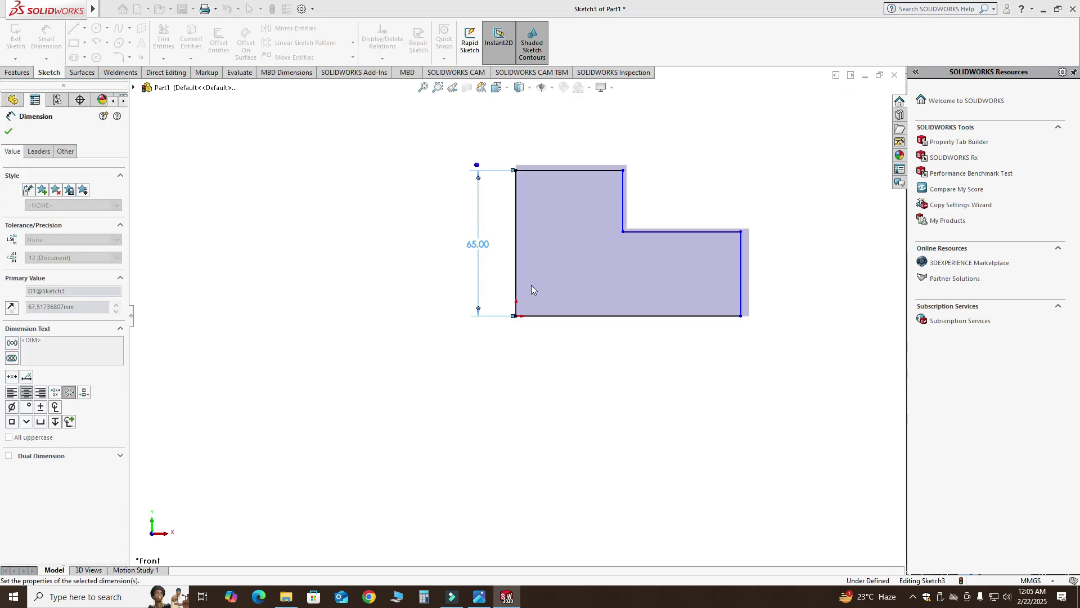
pyautogui.click(601, 316)
pyautogui.click(615, 374)
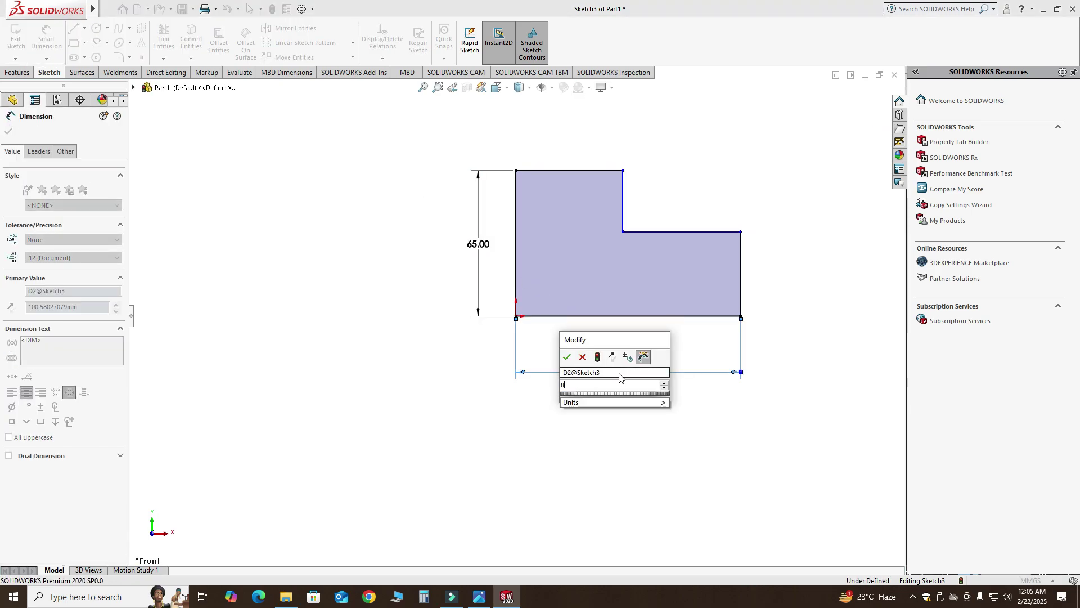
pyautogui.press('Return')
pyautogui.click(480, 596)
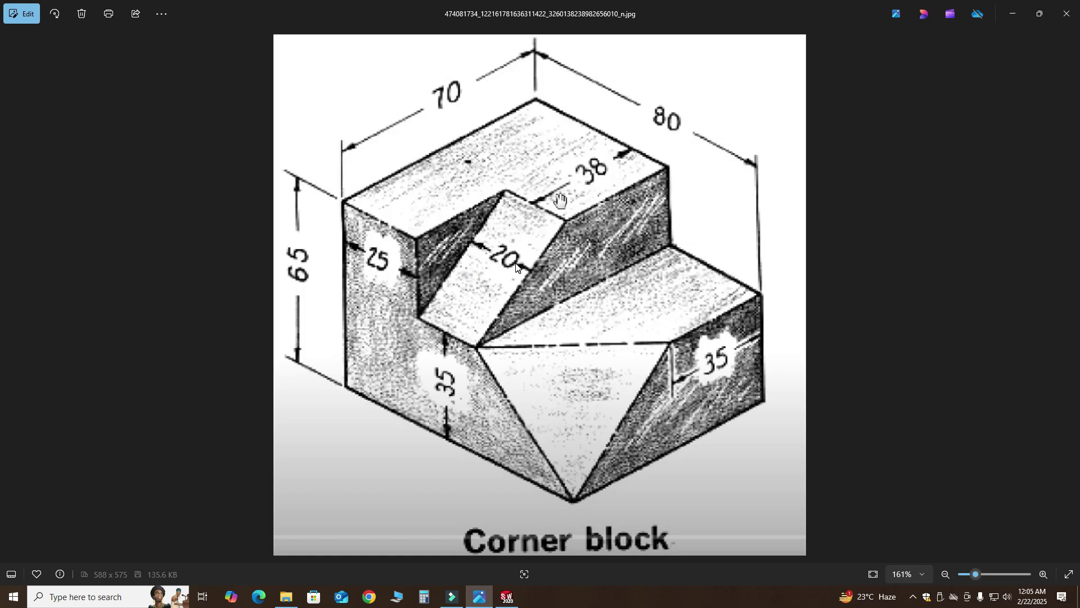
pyautogui.click(506, 597)
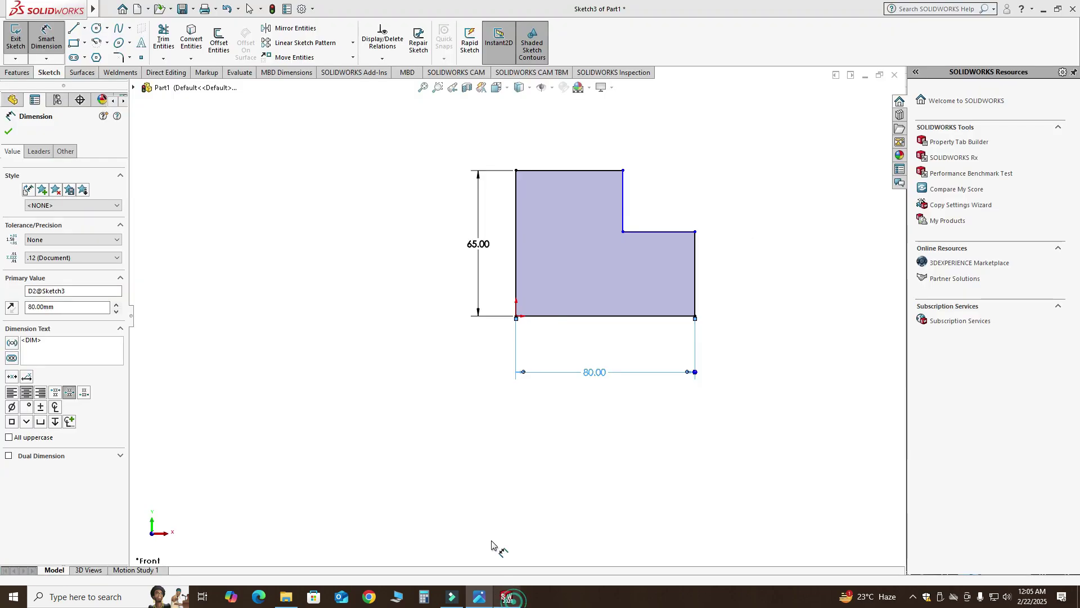
# Add the 45 top-edge dimension and drag the step corner lower
pyautogui.click(551, 169)
pyautogui.click(550, 128)
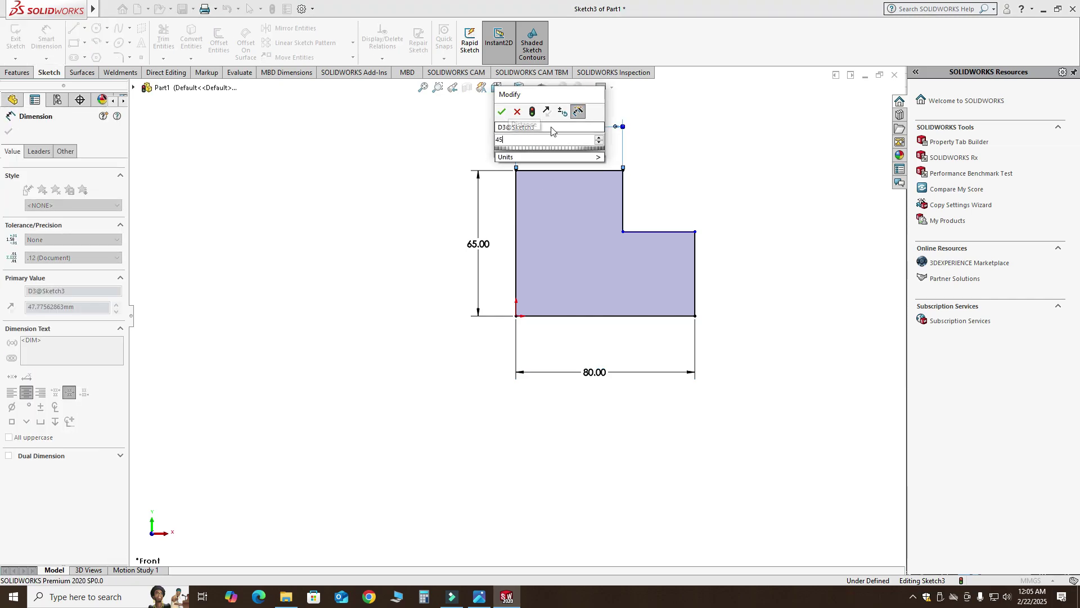
pyautogui.moveTo(617, 232); pyautogui.dragTo(620, 249)
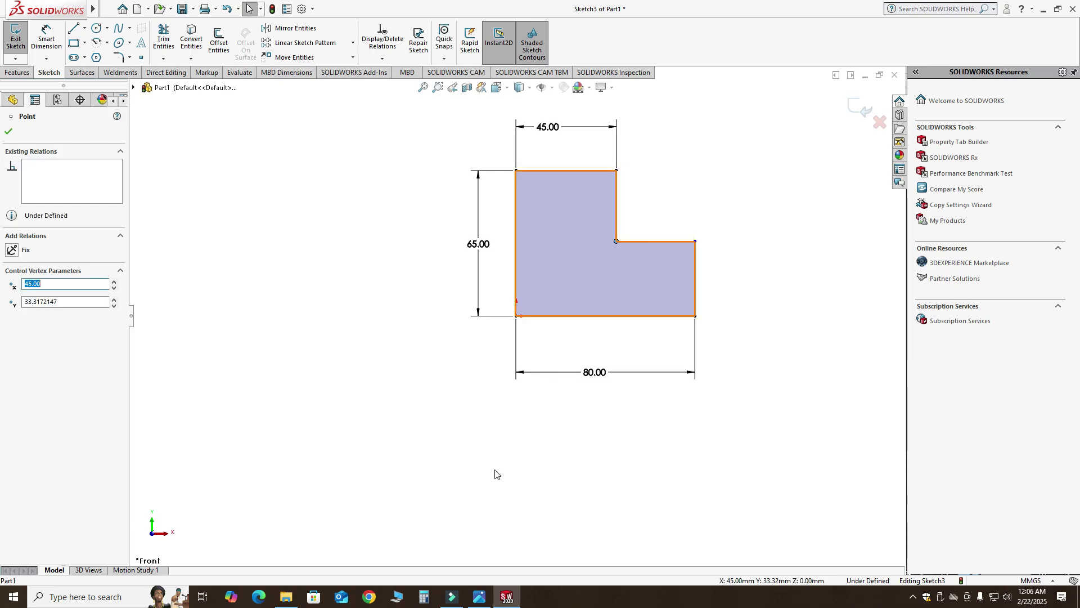
pyautogui.click(480, 597)
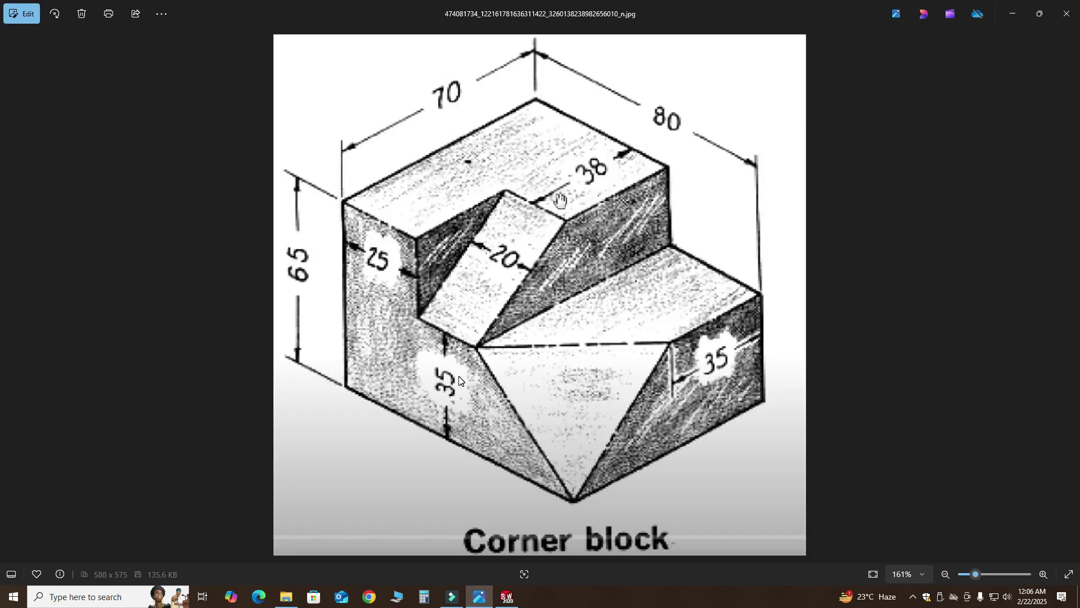
pyautogui.click(507, 597)
# Dimension the step height 35 and exit the fully defined sketch
pyautogui.click(46, 40)
pyautogui.click(652, 248)
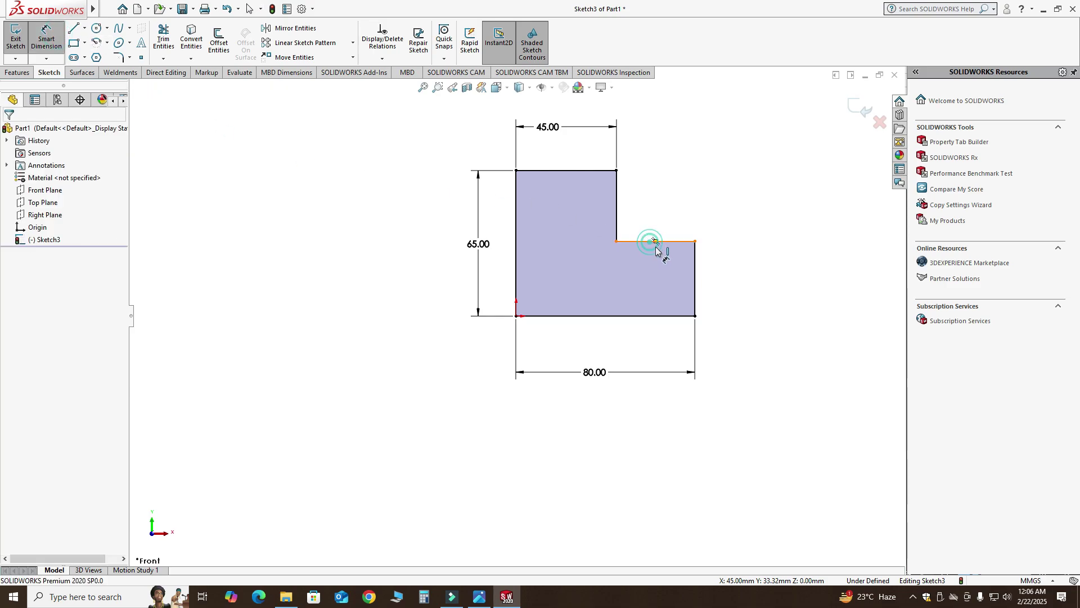
pyautogui.click(671, 316)
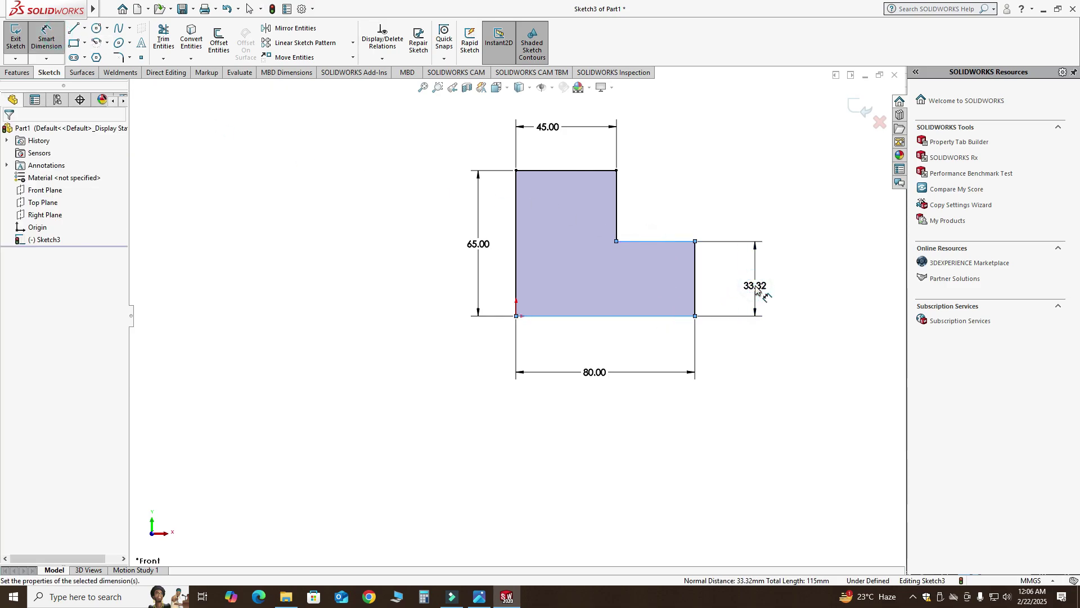
pyautogui.click(755, 281)
pyautogui.write('35')
pyautogui.press('Return')
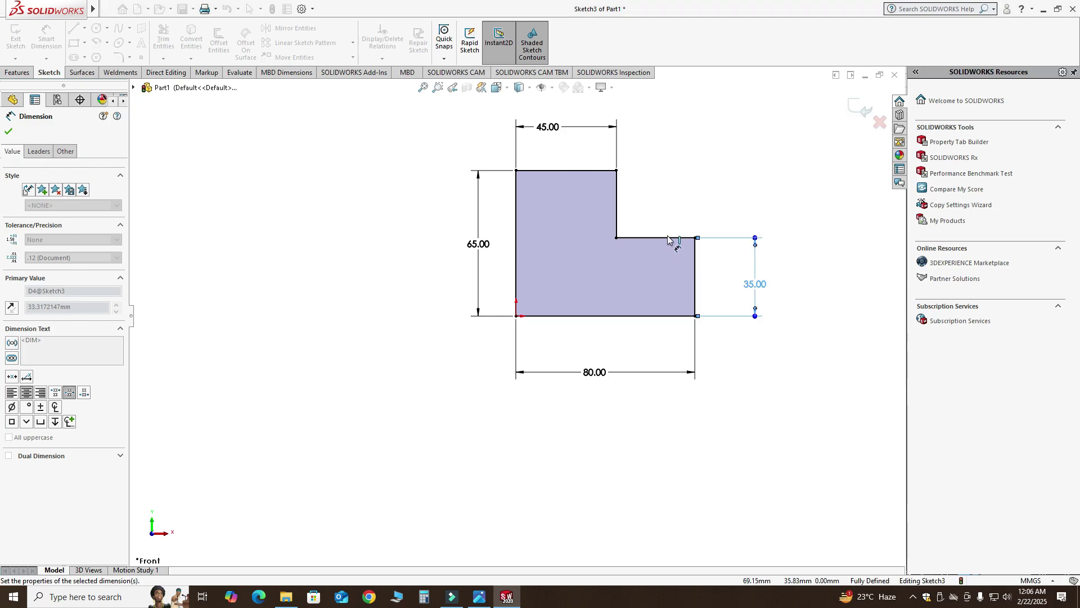
pyautogui.press('Escape')
pyautogui.scroll(-1, 714, 140)
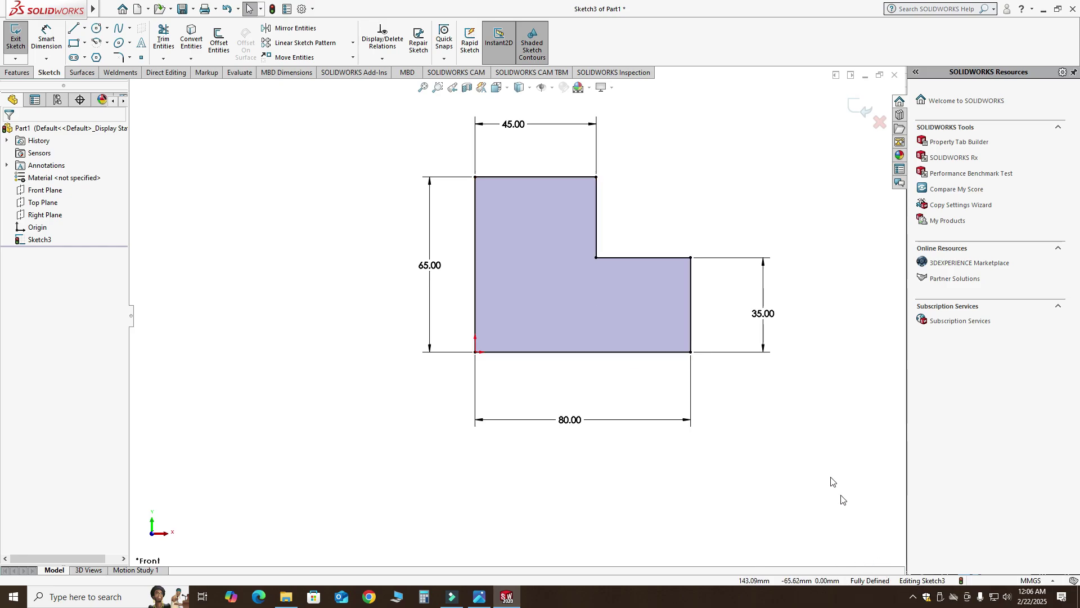
pyautogui.click(854, 111)
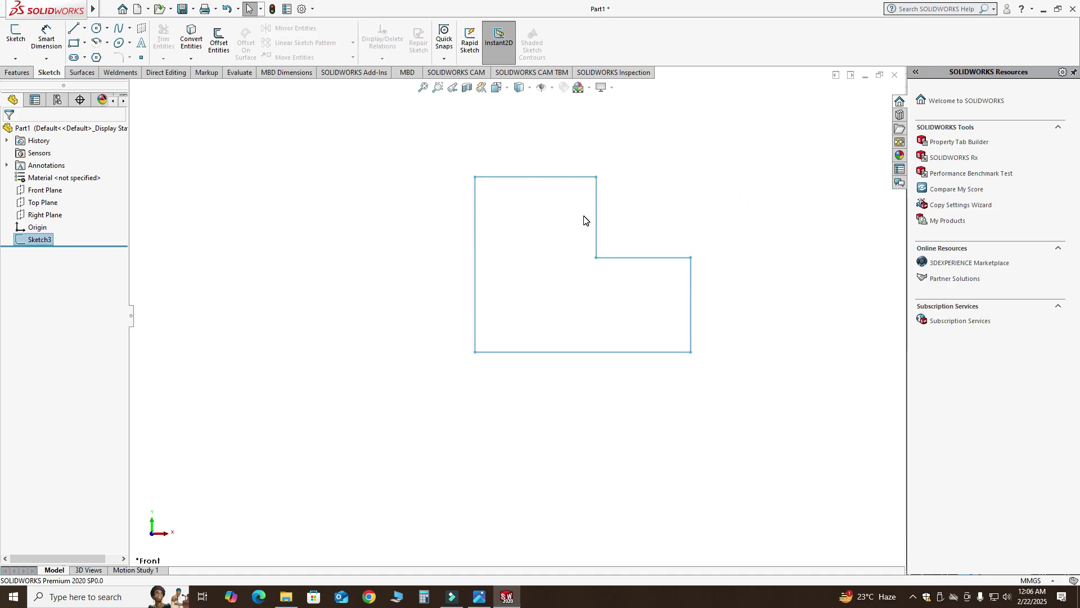
# Extrude the L profile 70 mm mid-plane into the Boss-Extrude2 solid
pyautogui.click(22, 77)
pyautogui.click(33, 50)
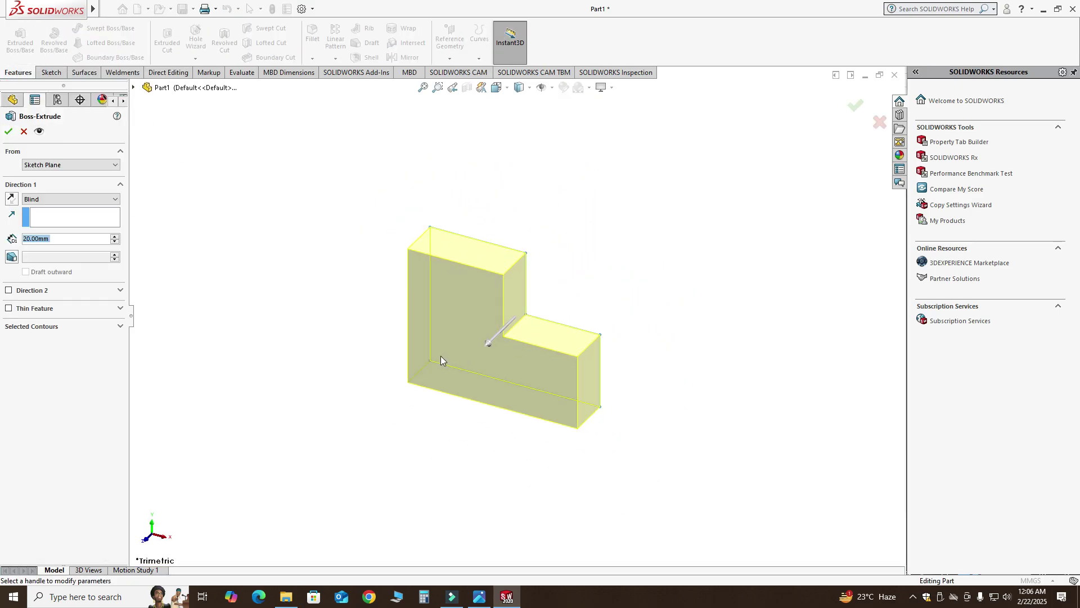
pyautogui.click(68, 199)
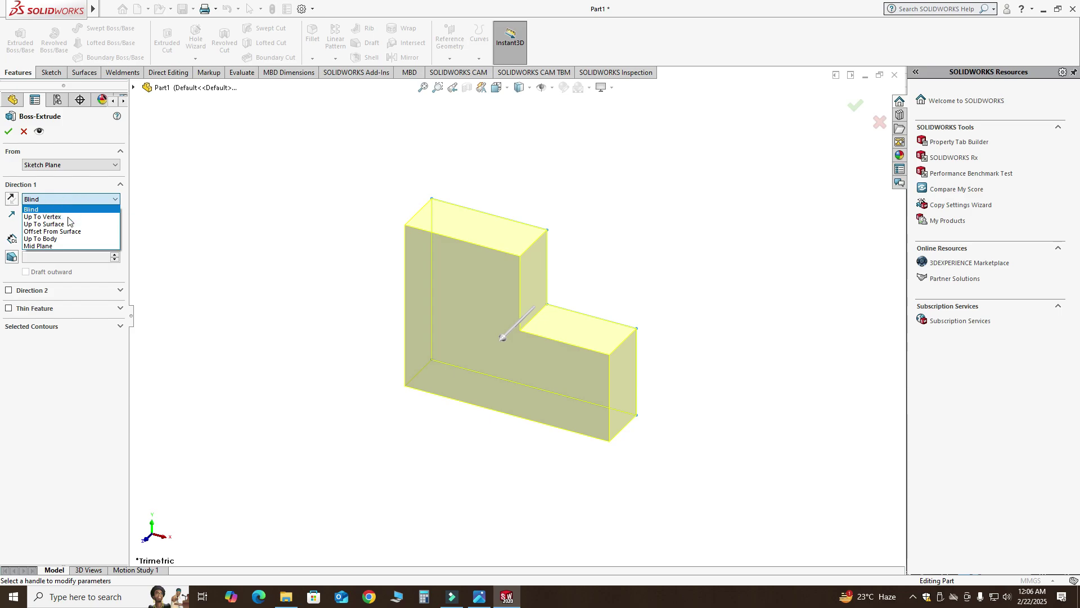
pyautogui.click(71, 246)
pyautogui.click(481, 598)
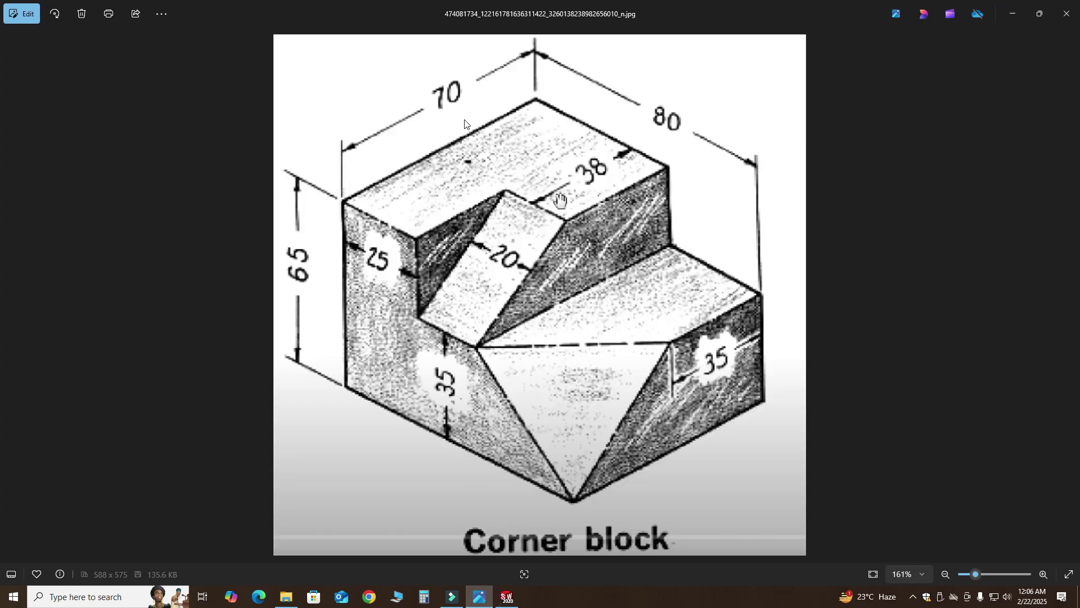
pyautogui.click(507, 597)
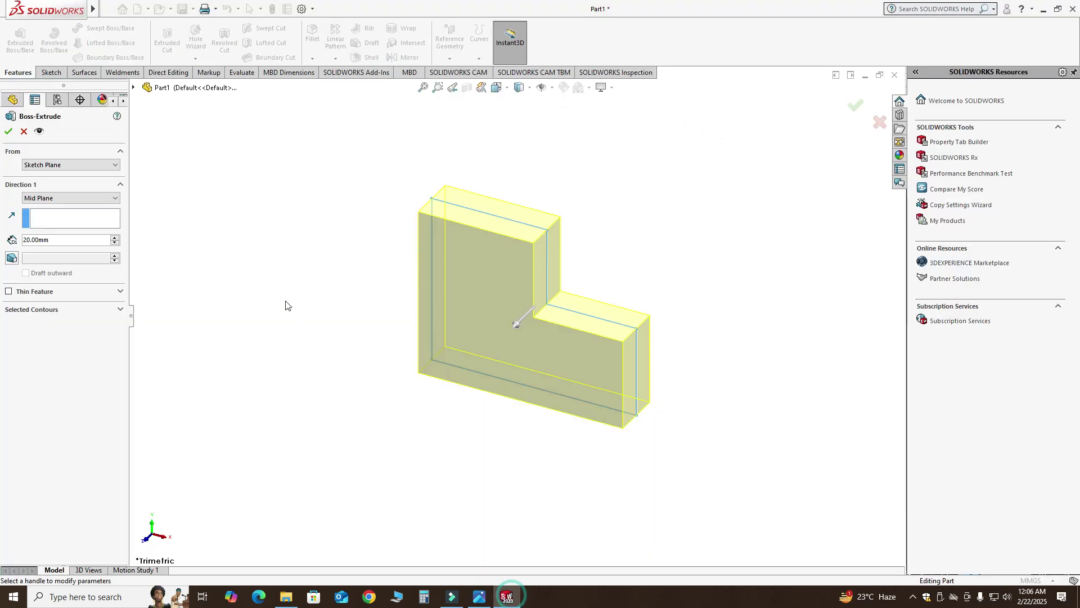
pyautogui.doubleClick(71, 239)
pyautogui.write('70')
pyautogui.press('Return')
pyautogui.click(9, 130)
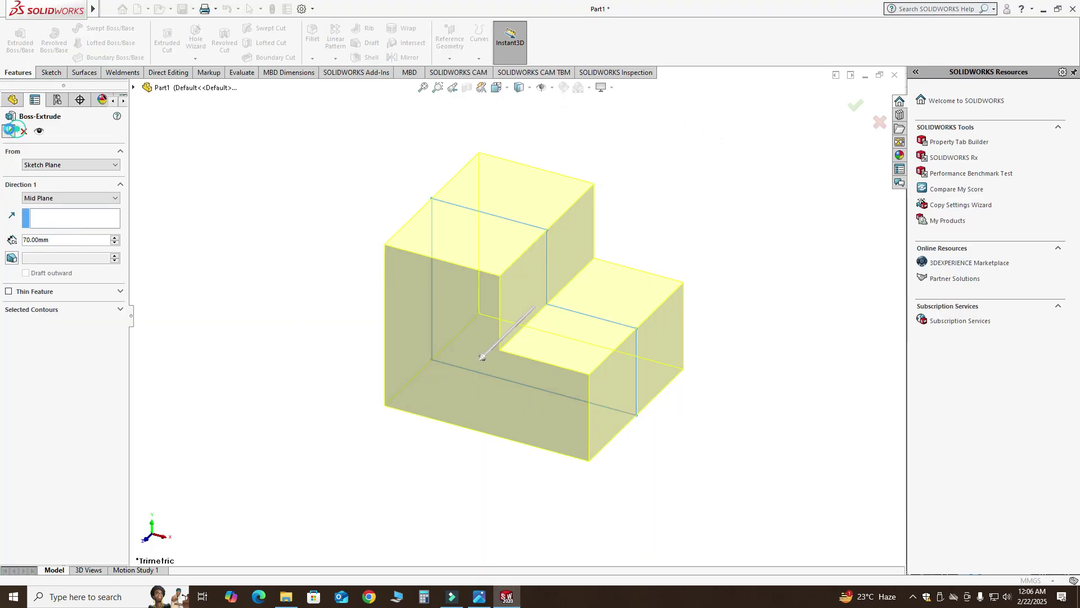
# Orbit the new block, restore the isometric view, and switch back to the reference drawing
pyautogui.moveTo(255, 222); pyautogui.dragTo(345, 209, button='middle')
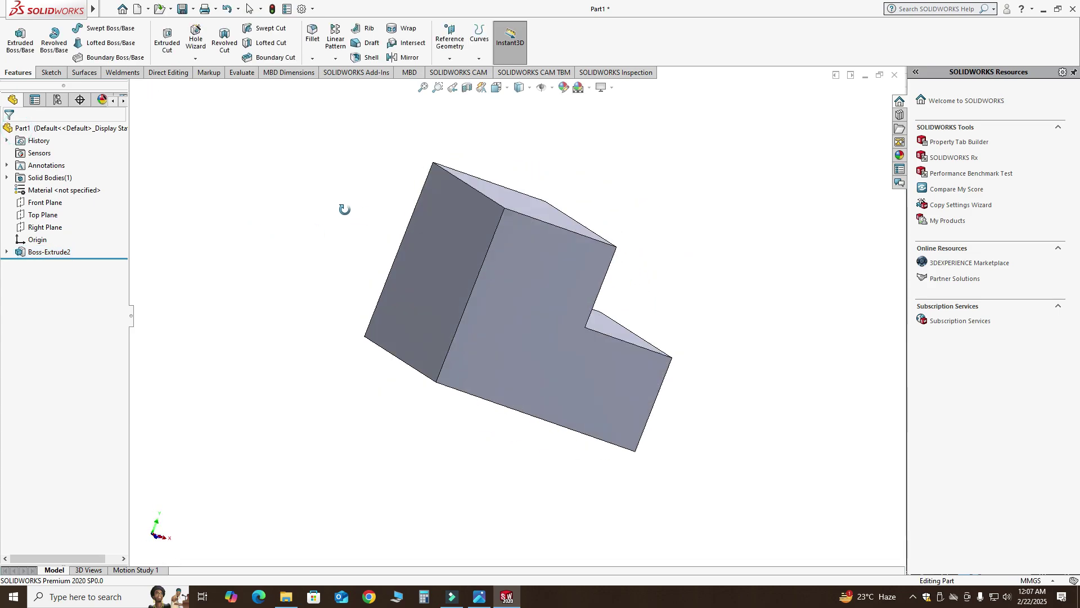
pyautogui.hotkey('ctrl', '7')
pyautogui.hotkey('alt', 'Tab')
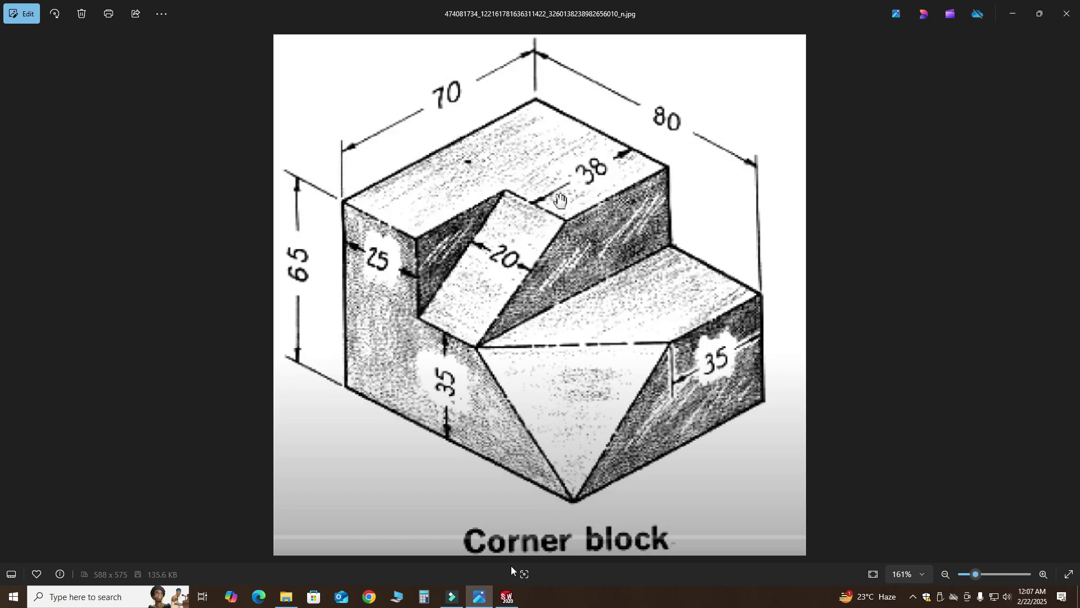
# Start a sketch on the tall step's side face and draw the diagonal line
pyautogui.click(507, 596)
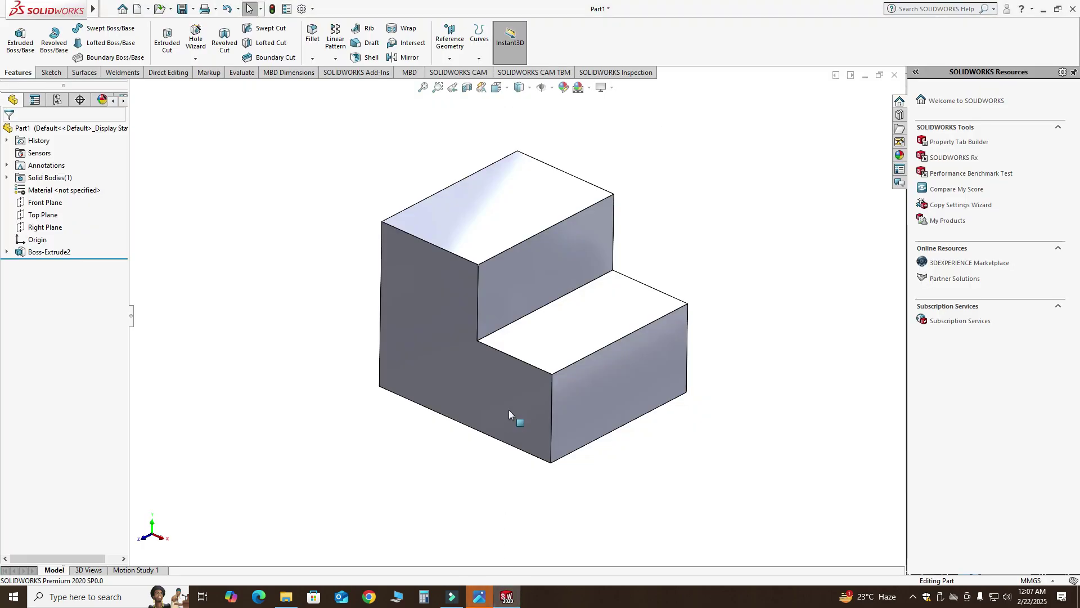
pyautogui.click(565, 247)
pyautogui.click(615, 213)
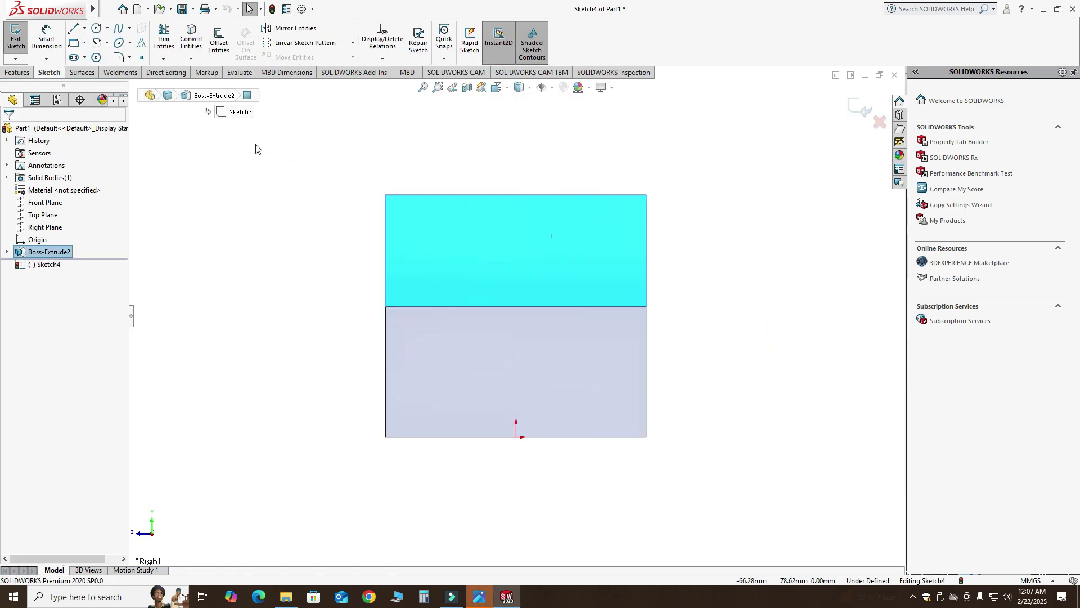
pyautogui.click(74, 28)
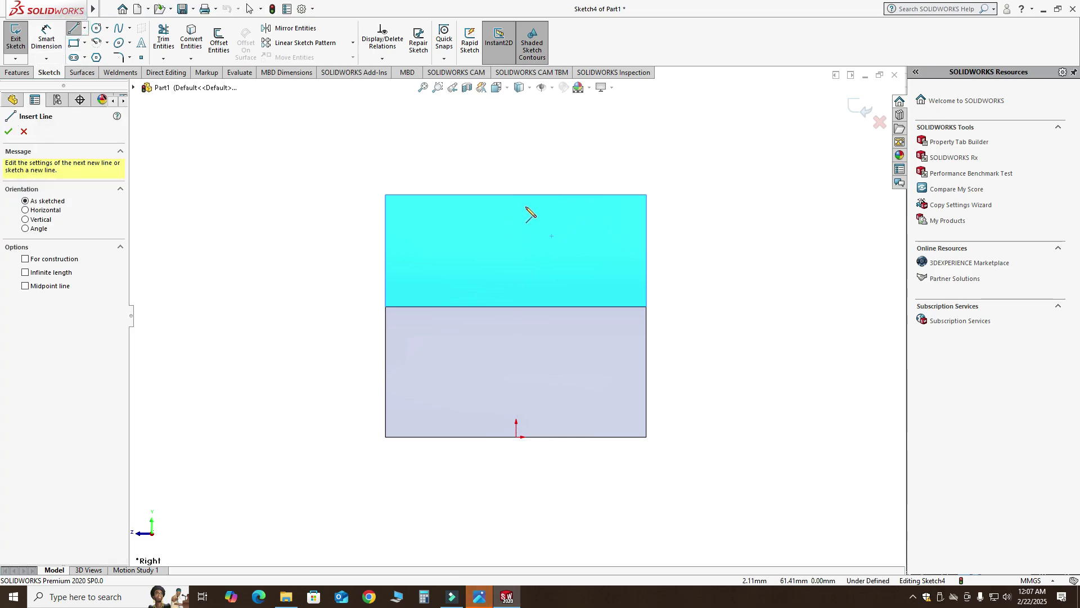
pyautogui.click(538, 194)
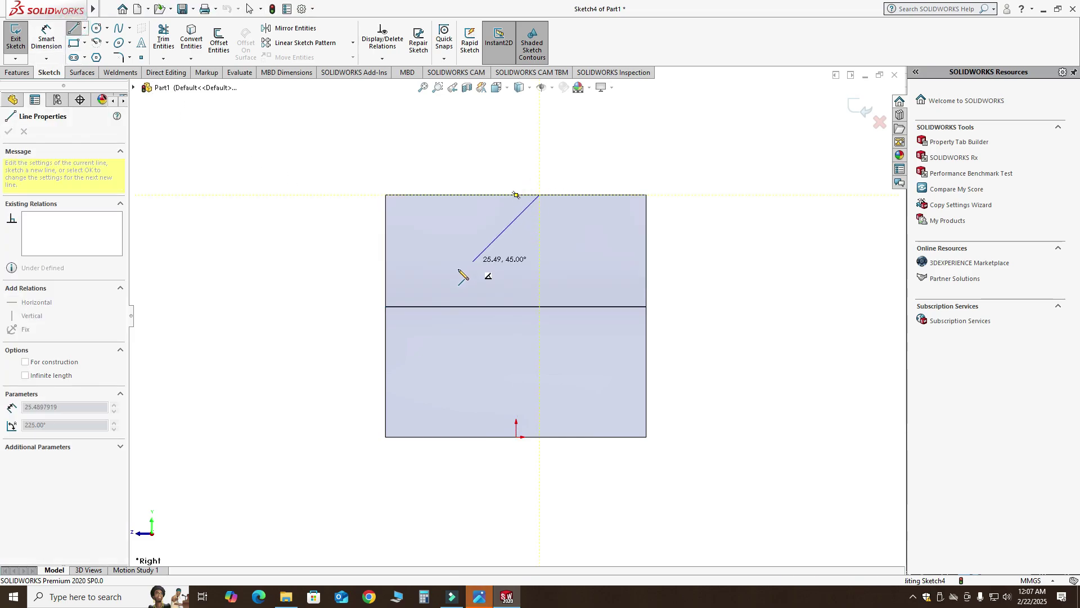
pyautogui.click(385, 306)
pyautogui.press('Escape')
# Dimension the diagonal's top end 38 mm from the face's right edge
pyautogui.click(483, 598)
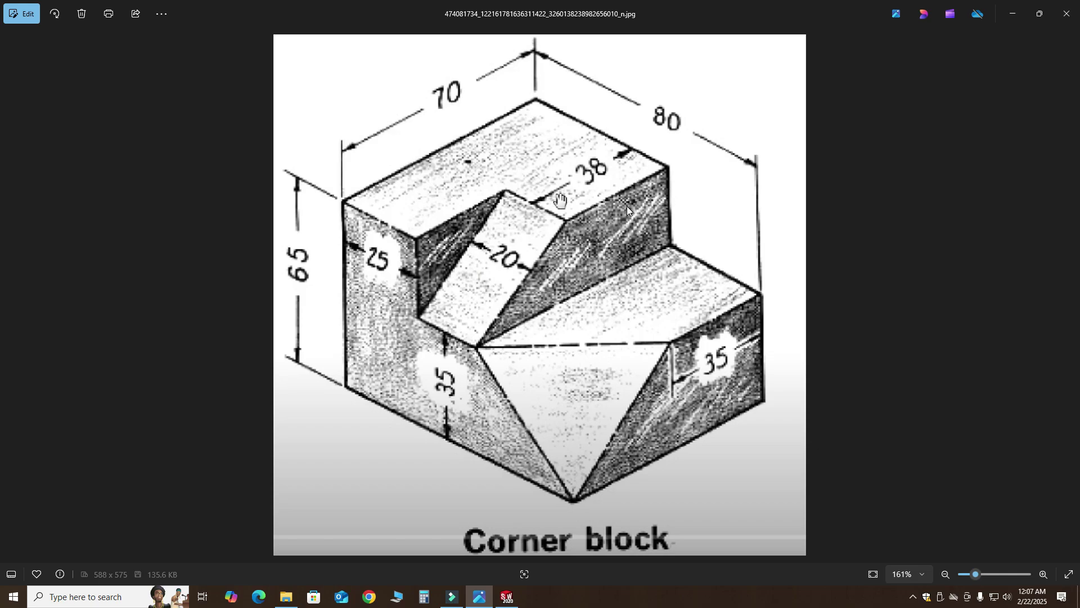
pyautogui.hotkey('alt', 'Tab')
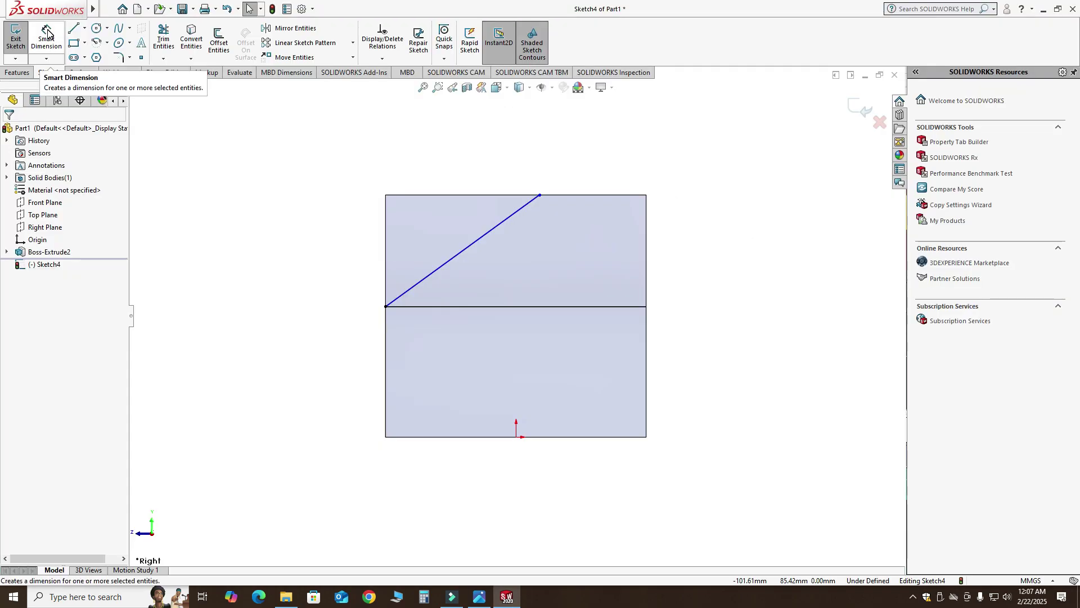
pyautogui.click(45, 31)
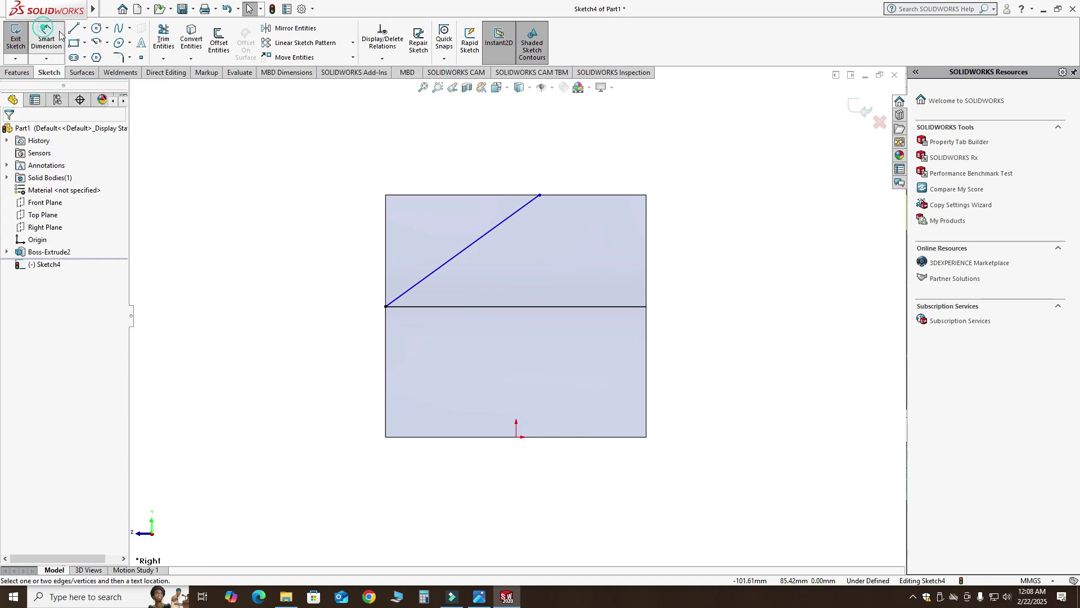
pyautogui.click(540, 196)
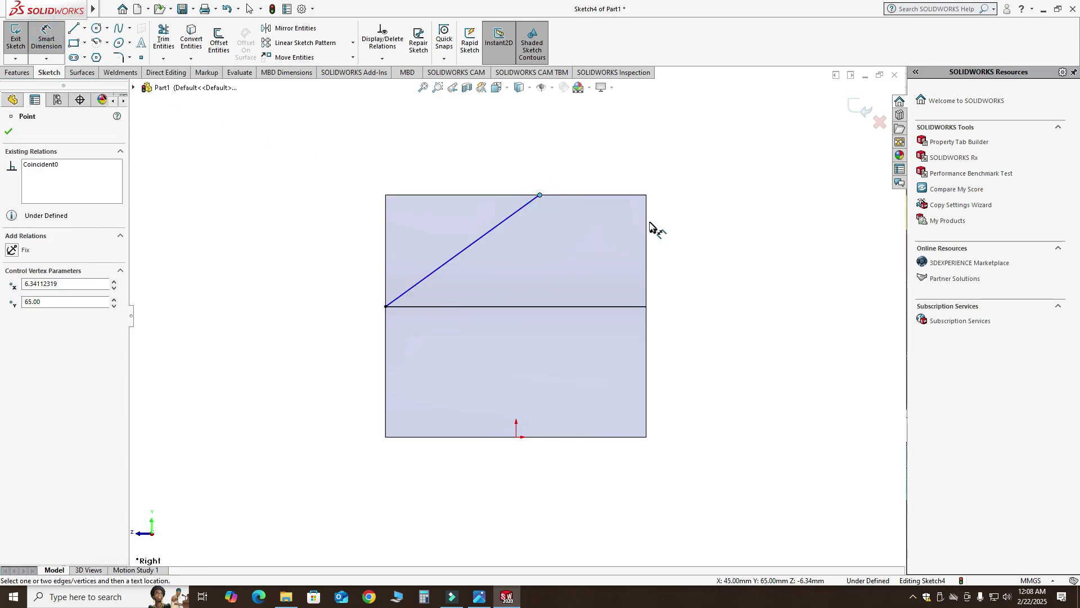
pyautogui.click(648, 225)
pyautogui.click(623, 145)
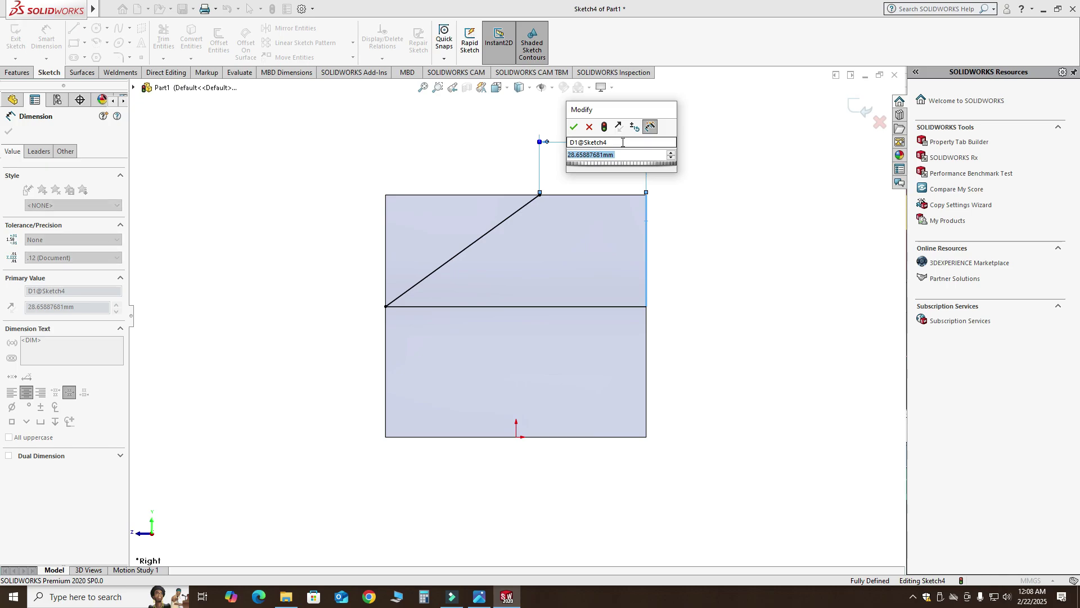
pyautogui.write('38')
pyautogui.press('Return')
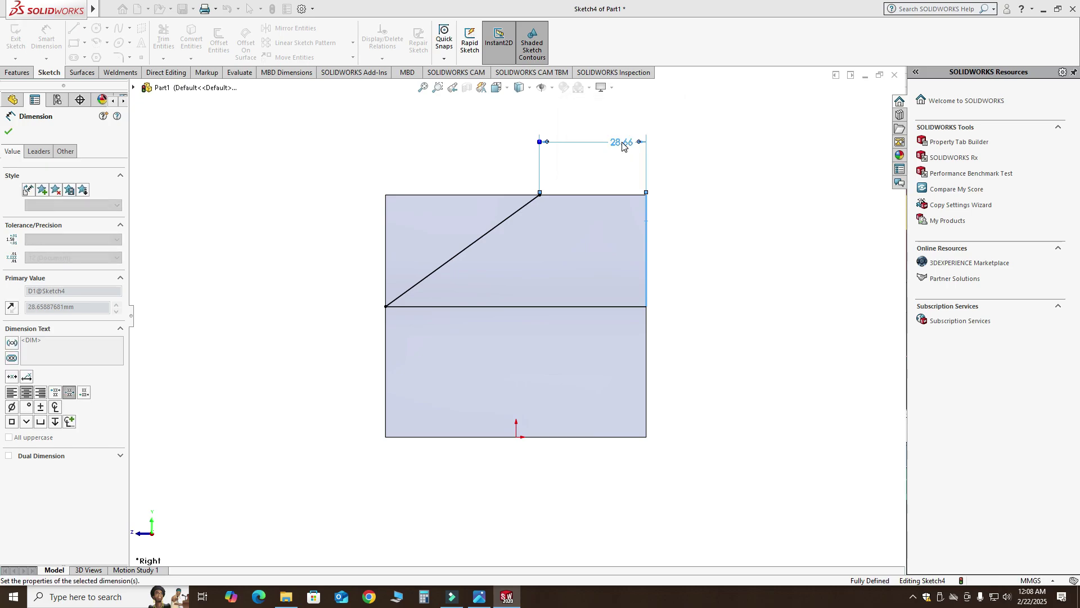
pyautogui.press('Escape')
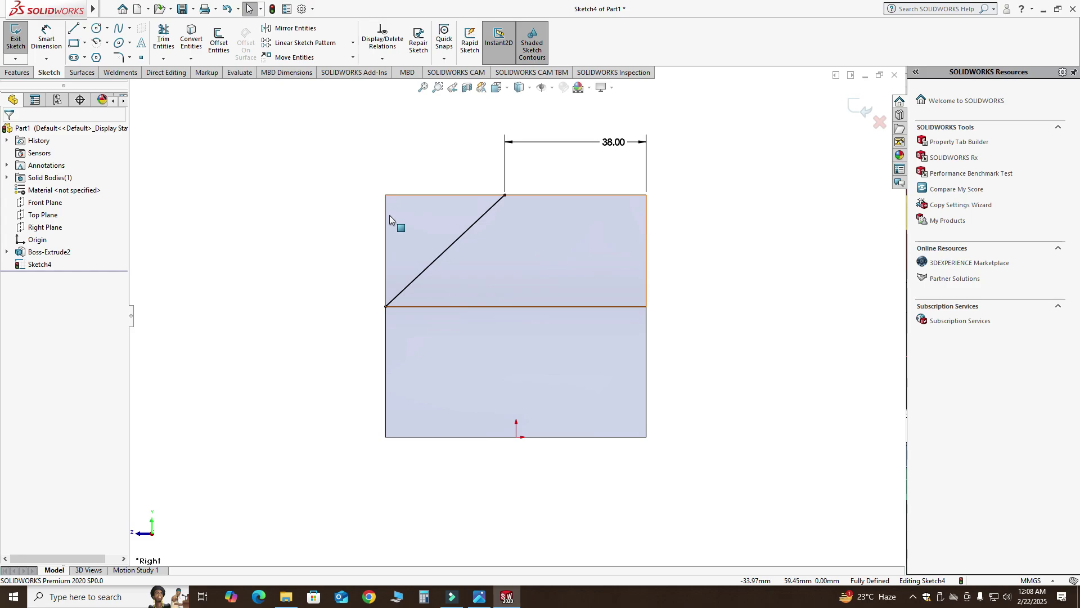
# Close the triangle with a top line and a vertical line to the diagonal's lower end
pyautogui.click(74, 28)
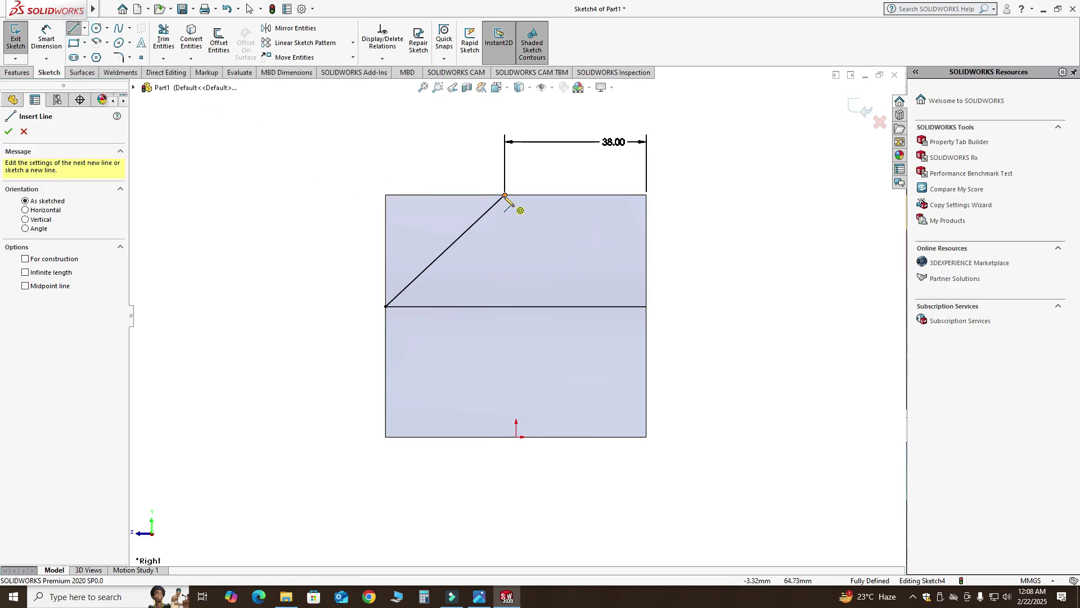
pyautogui.click(505, 196)
pyautogui.click(386, 195)
pyautogui.click(386, 306)
pyautogui.press('Escape')
pyautogui.hotkey('ctrl', '7')
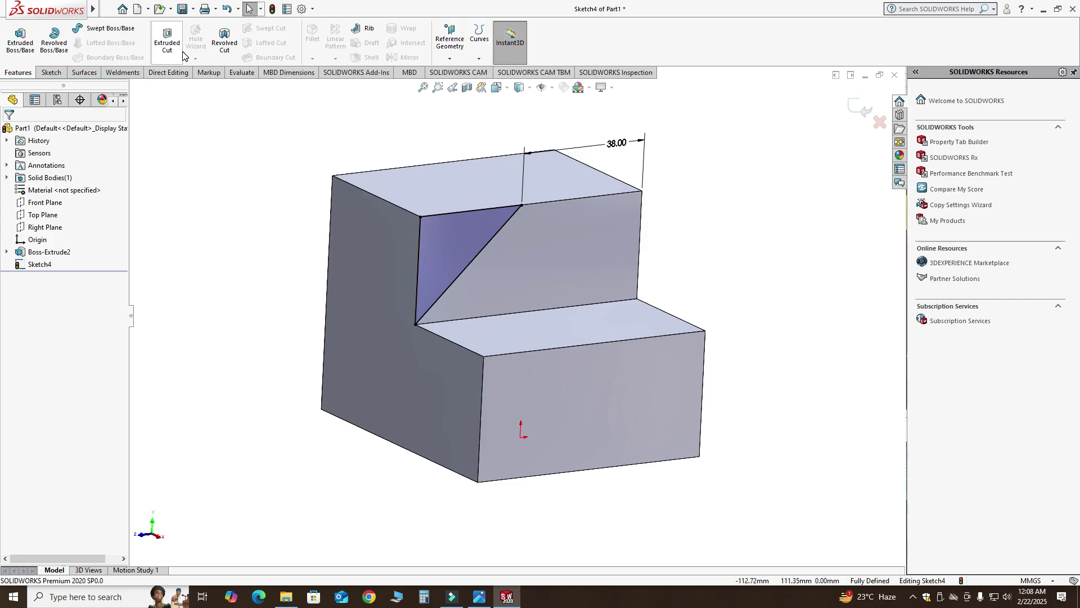
# Cut the triangle 20 mm blind into the tall step as Cut-Extrude2
pyautogui.click(168, 41)
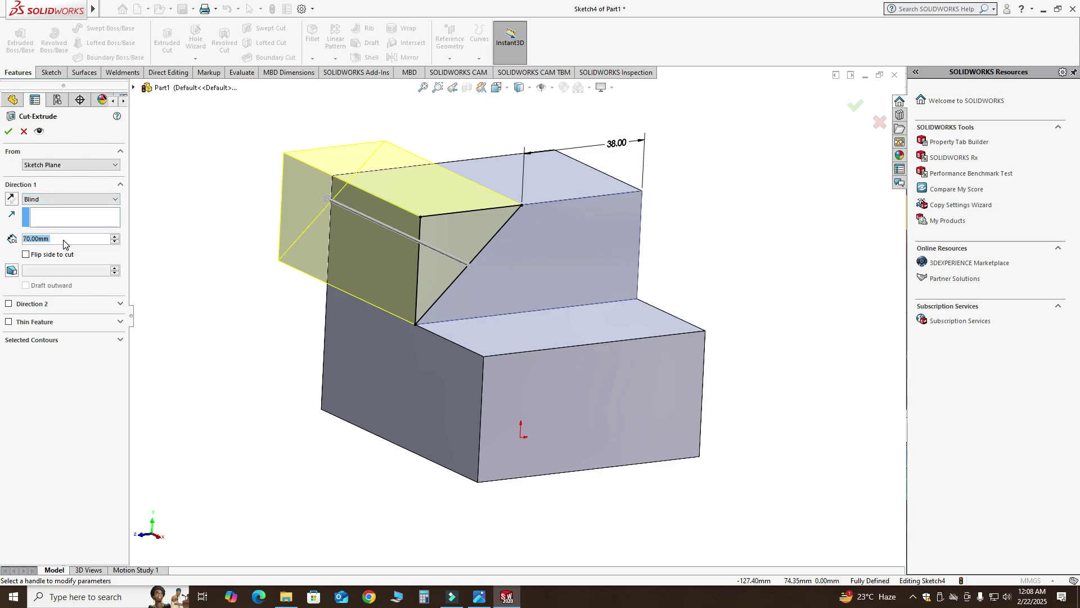
pyautogui.write('2')
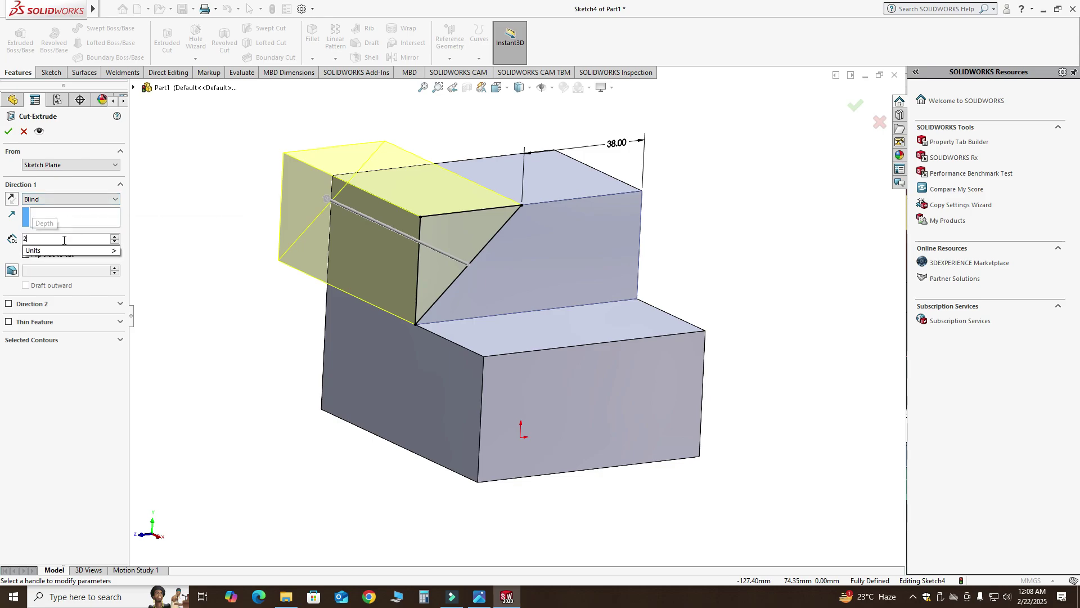
pyautogui.write('0')
pyautogui.click(479, 596)
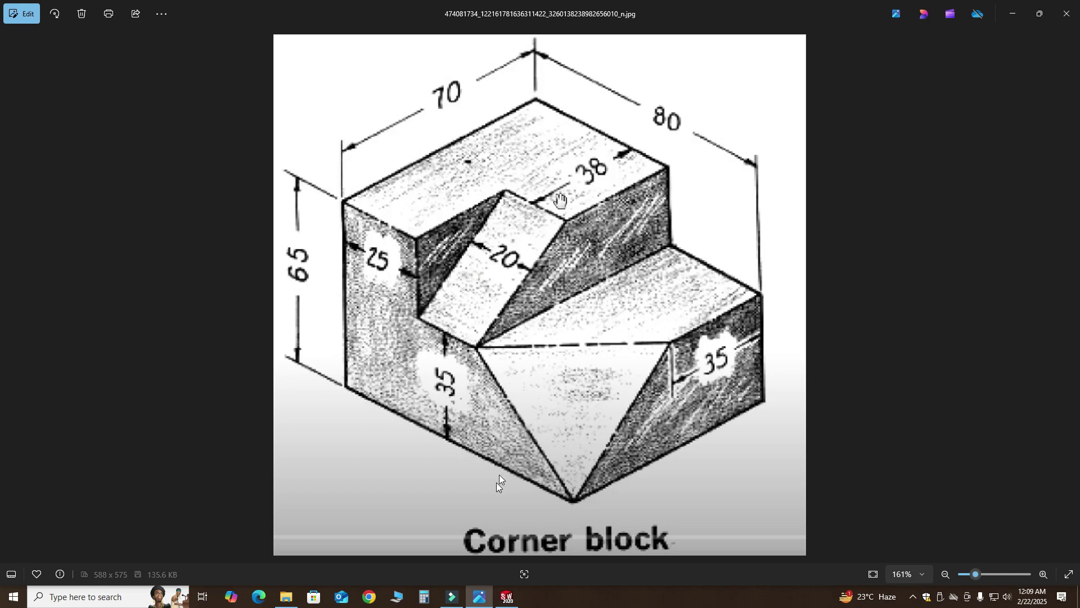
pyautogui.click(479, 596)
pyautogui.click(7, 132)
pyautogui.moveTo(389, 321); pyautogui.dragTo(435, 319, button='middle')
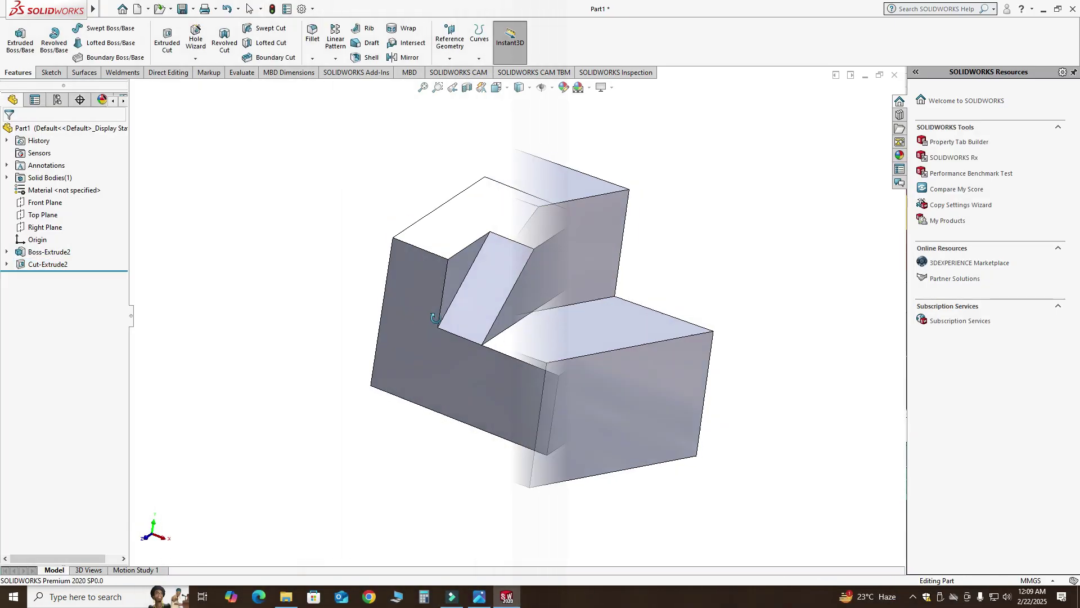
pyautogui.hotkey('ctrl', '7')
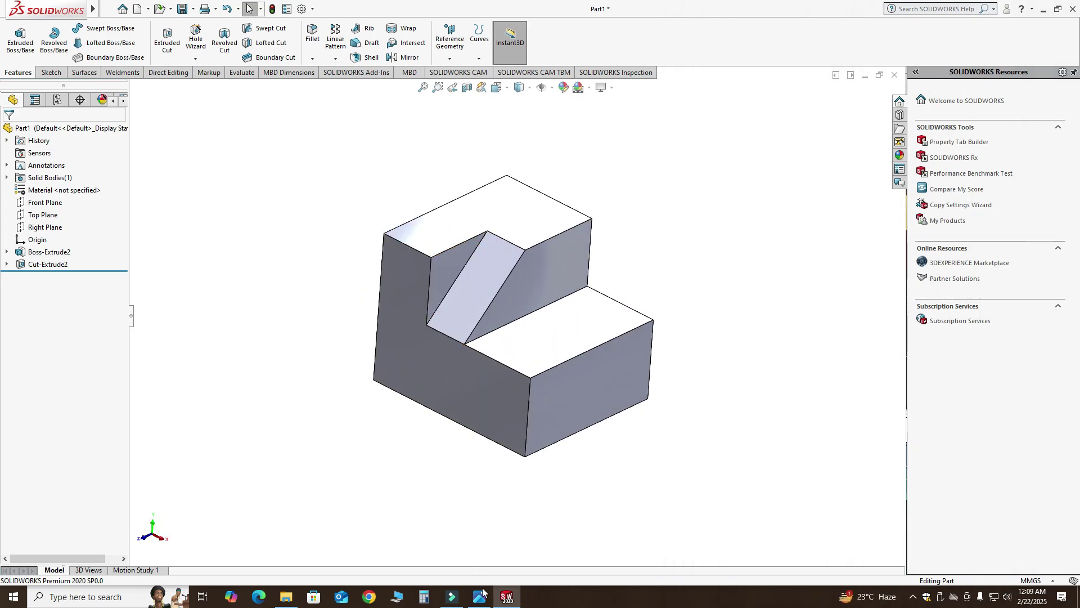
pyautogui.click(480, 596)
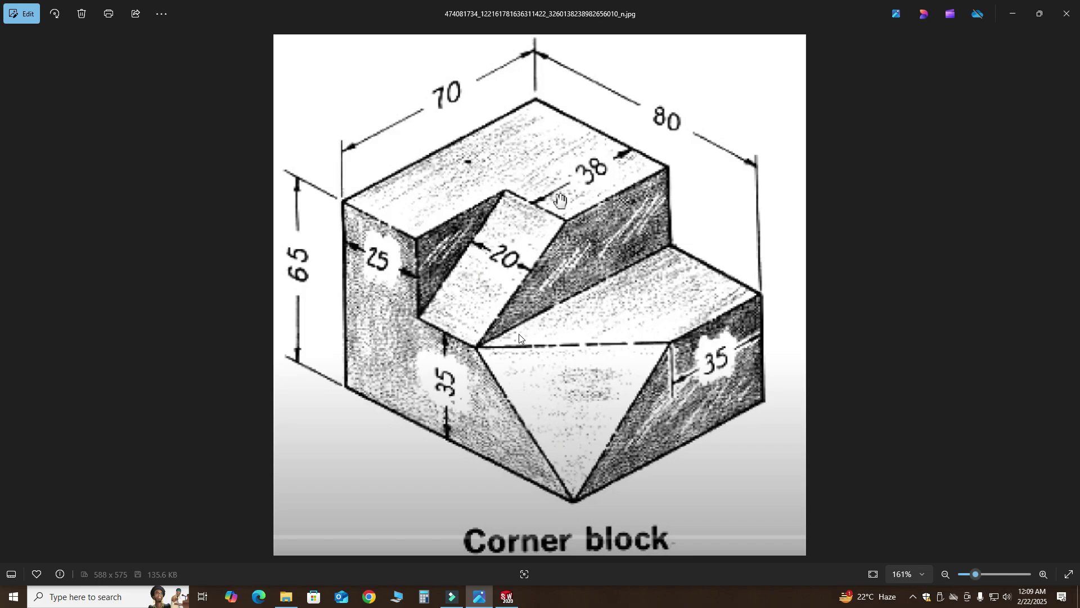
pyautogui.click(506, 597)
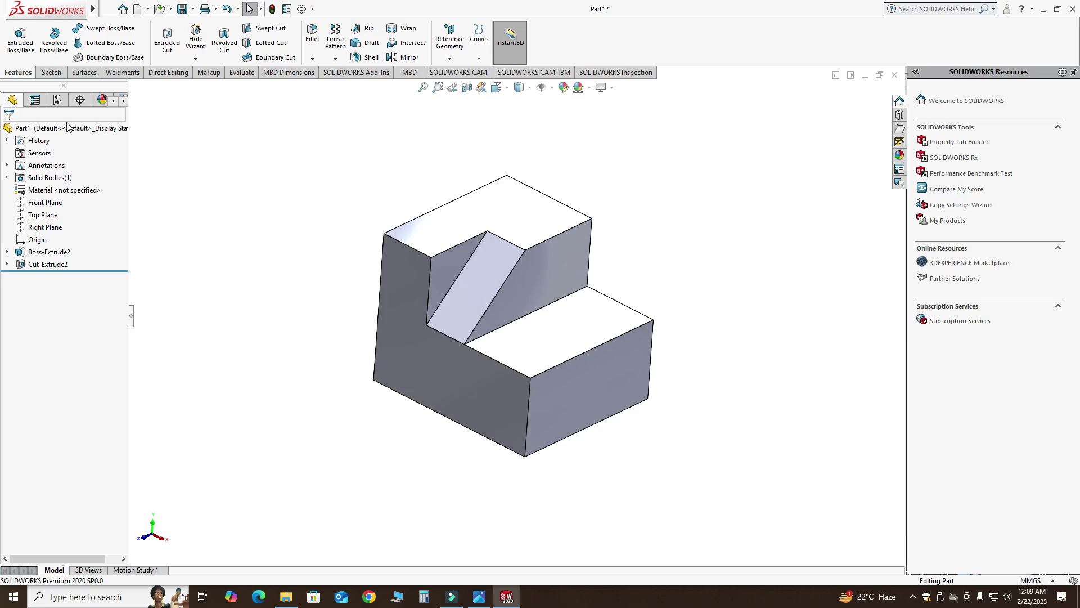
# Start a sketch on the lower step's face and place a point on its top edge
pyautogui.click(52, 72)
pyautogui.click(16, 37)
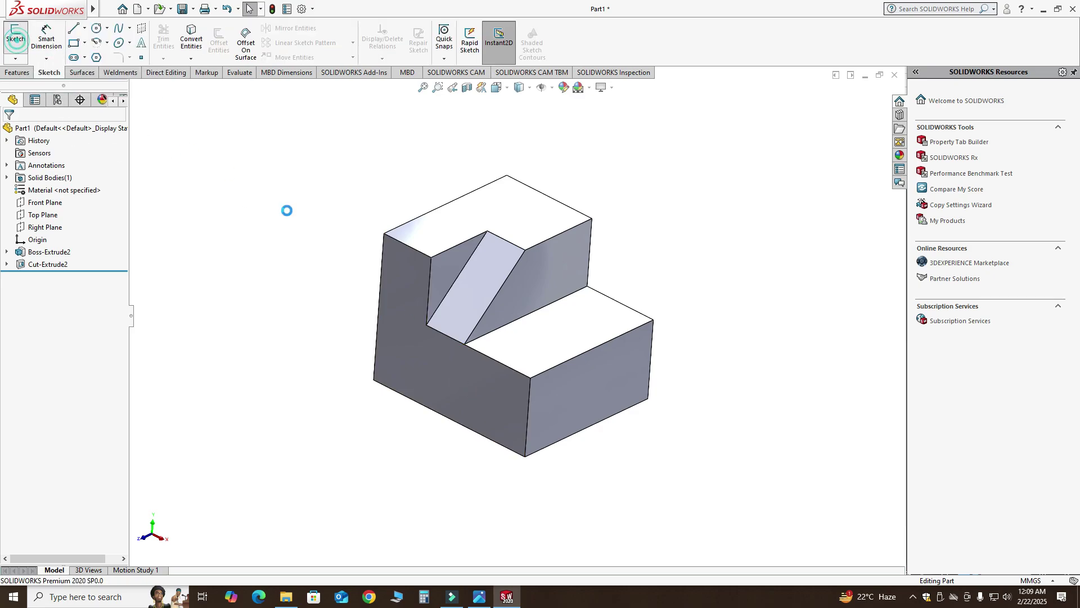
pyautogui.click(636, 363)
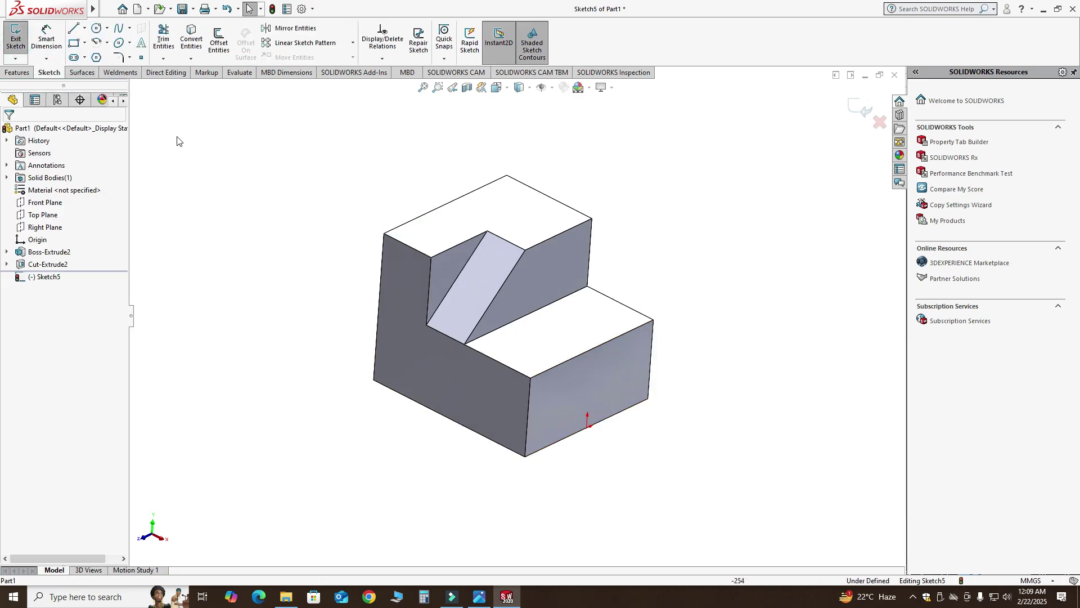
pyautogui.click(143, 58)
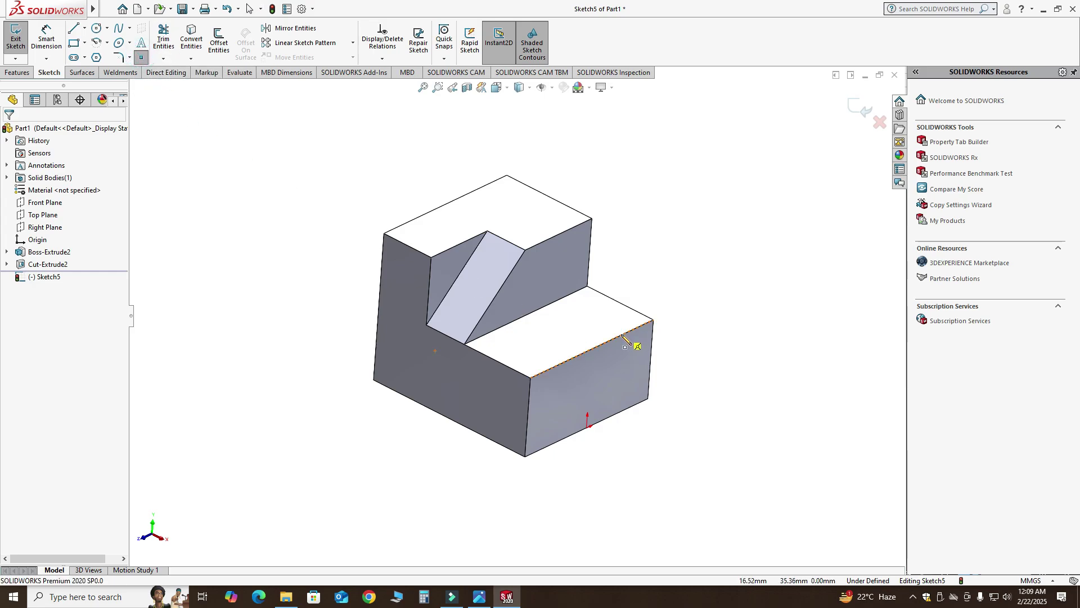
pyautogui.scroll(-4, 633, 335)
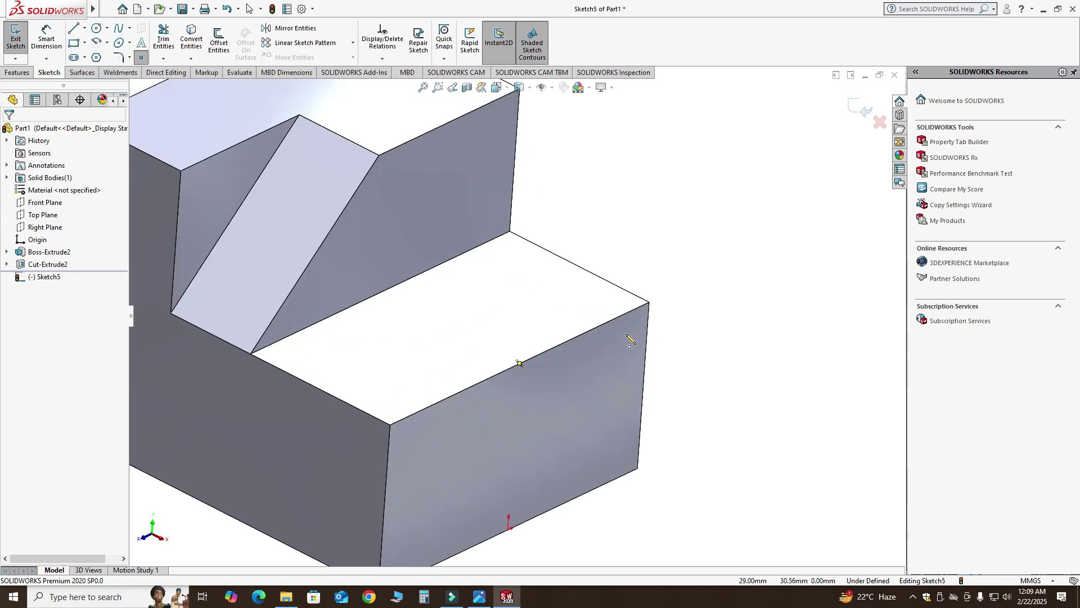
pyautogui.click(589, 332)
# Dimension the point 35 mm from the edge's right corner and exit the sketch
pyautogui.click(48, 39)
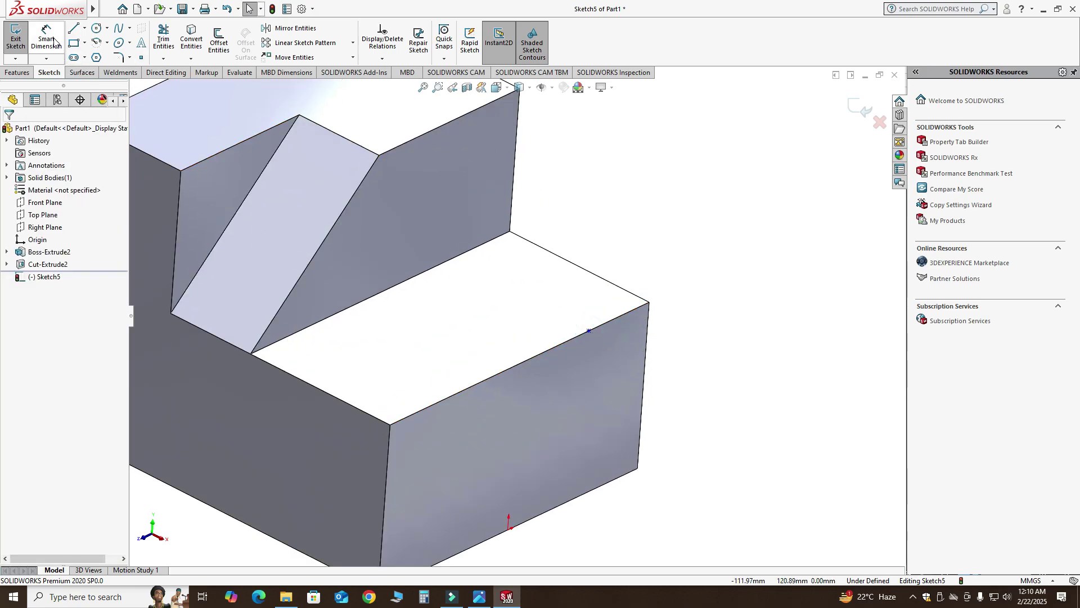
pyautogui.click(648, 303)
pyautogui.click(588, 331)
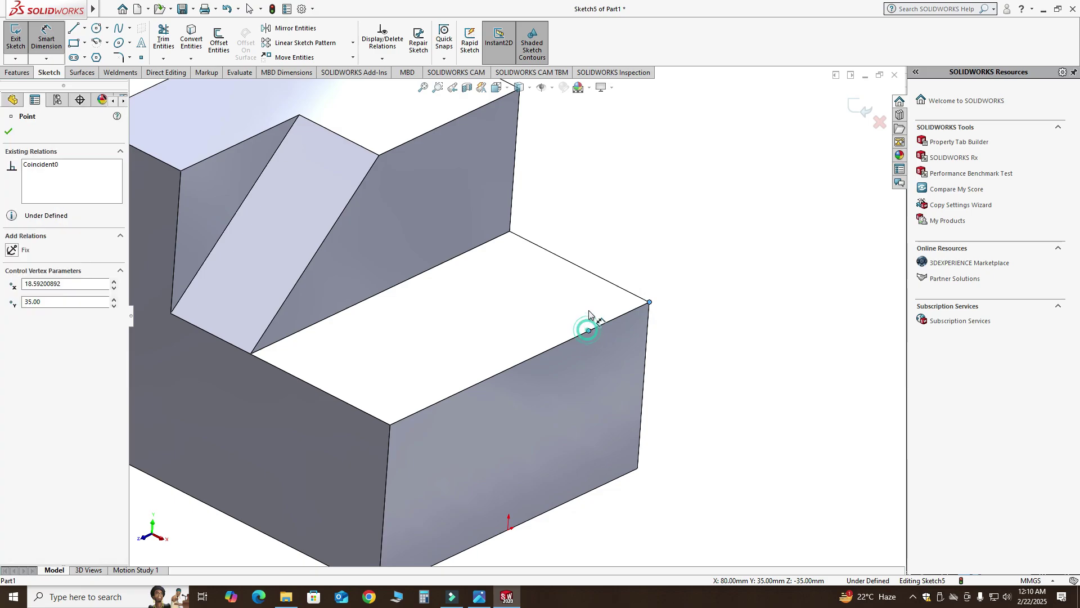
pyautogui.click(586, 302)
pyautogui.write('35')
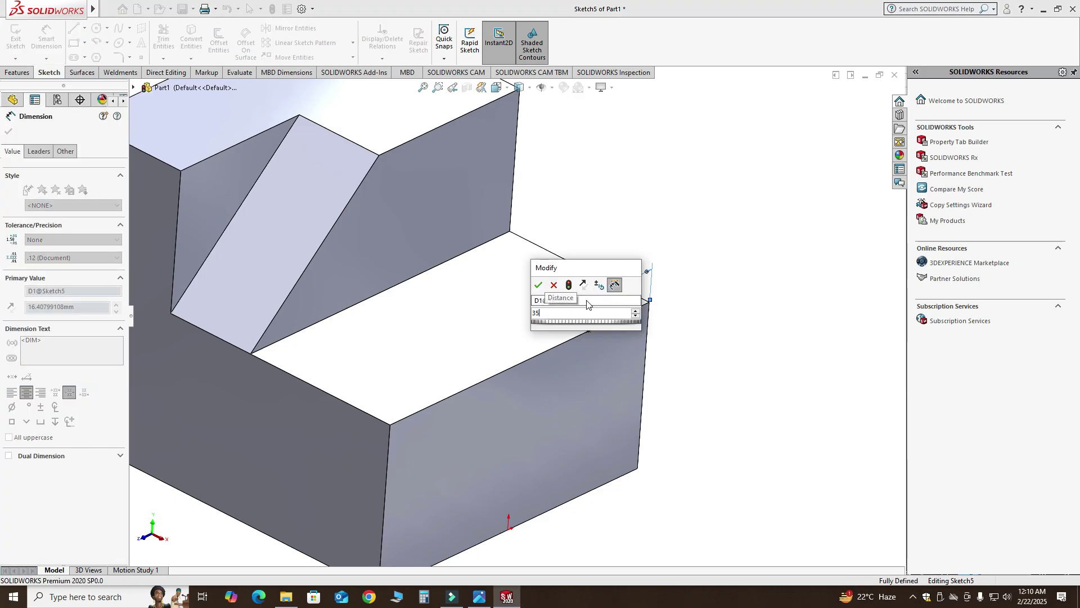
pyautogui.press('Return')
pyautogui.press('Escape')
pyautogui.scroll(3, 515, 325)
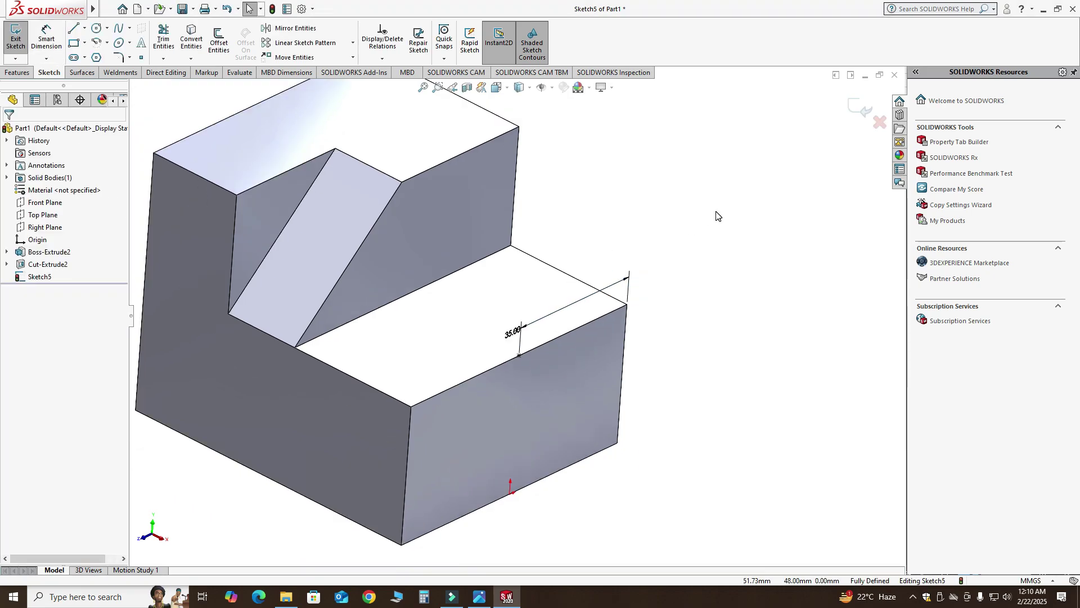
pyautogui.click(857, 112)
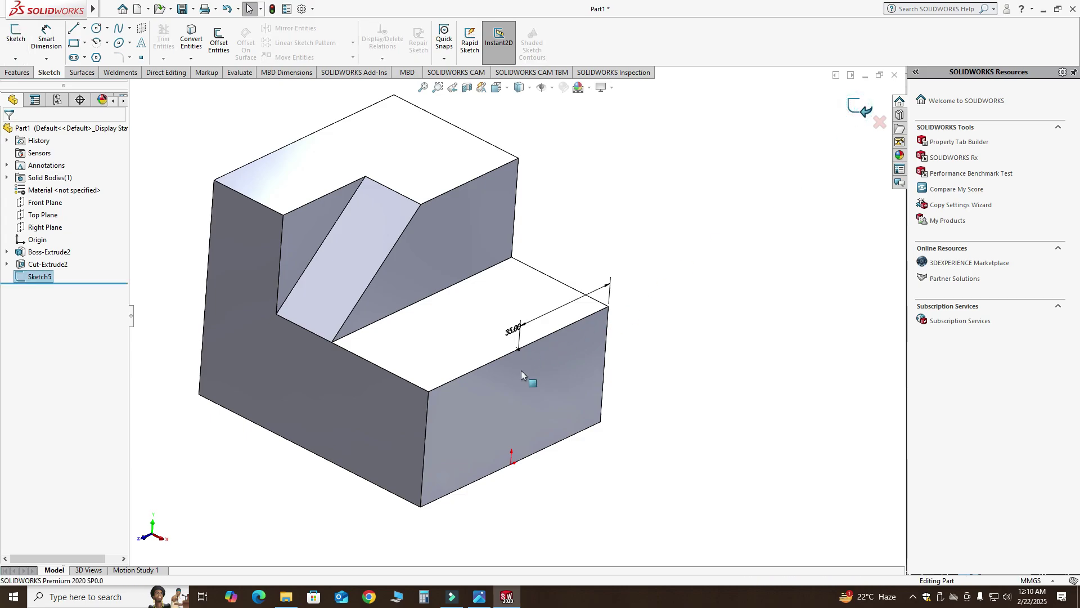
# Orbit the block, select the notch-corner vertex, and bring up the Reference Geometry list
pyautogui.moveTo(485, 402); pyautogui.dragTo(483, 422, button='middle')
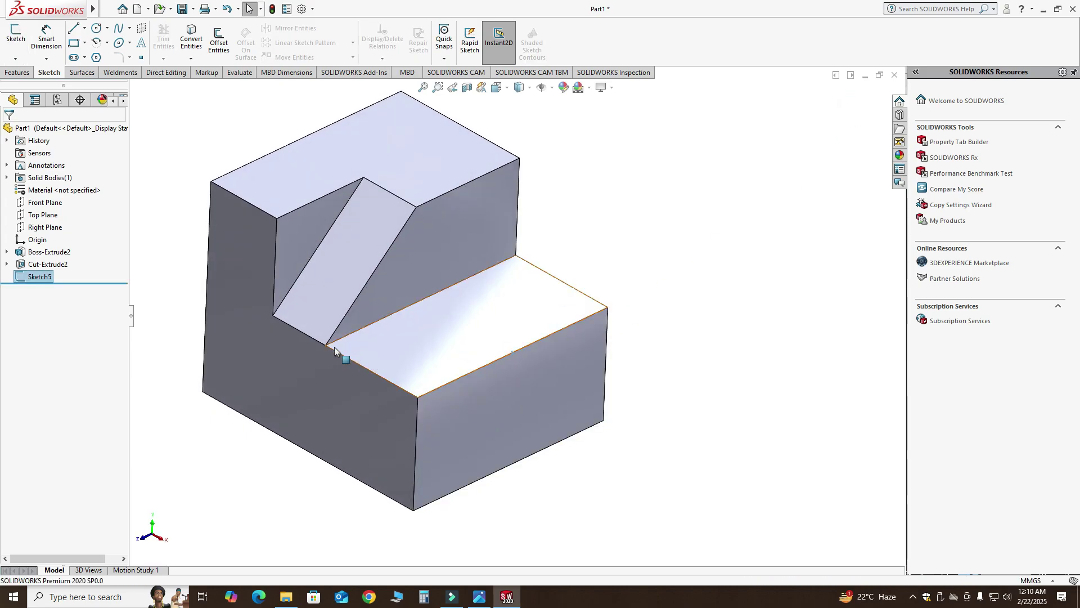
pyautogui.moveTo(417, 514); pyautogui.dragTo(417, 465, button='middle')
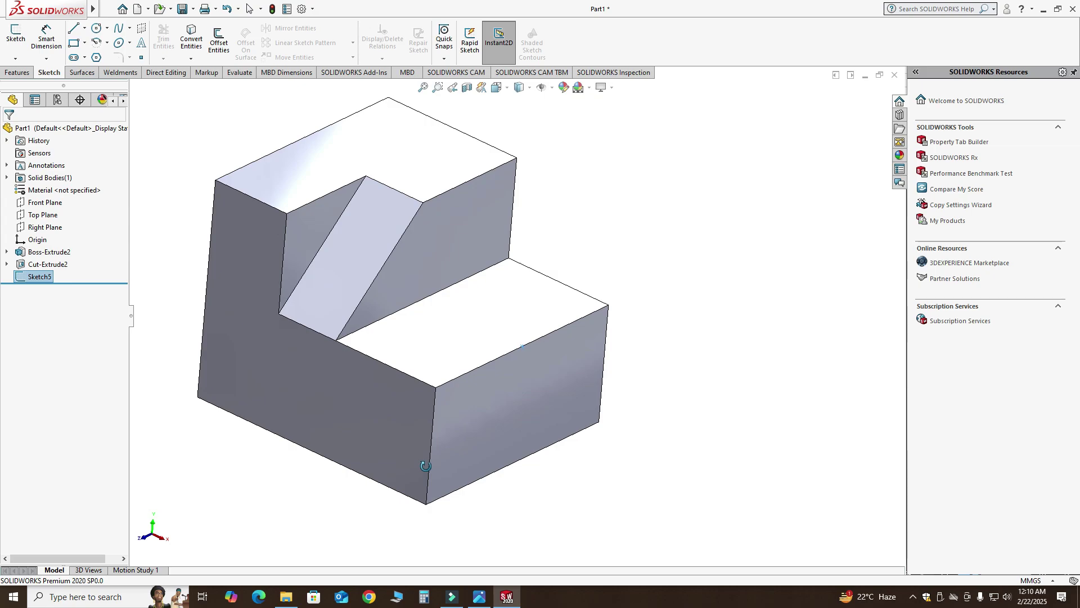
pyautogui.click(335, 342)
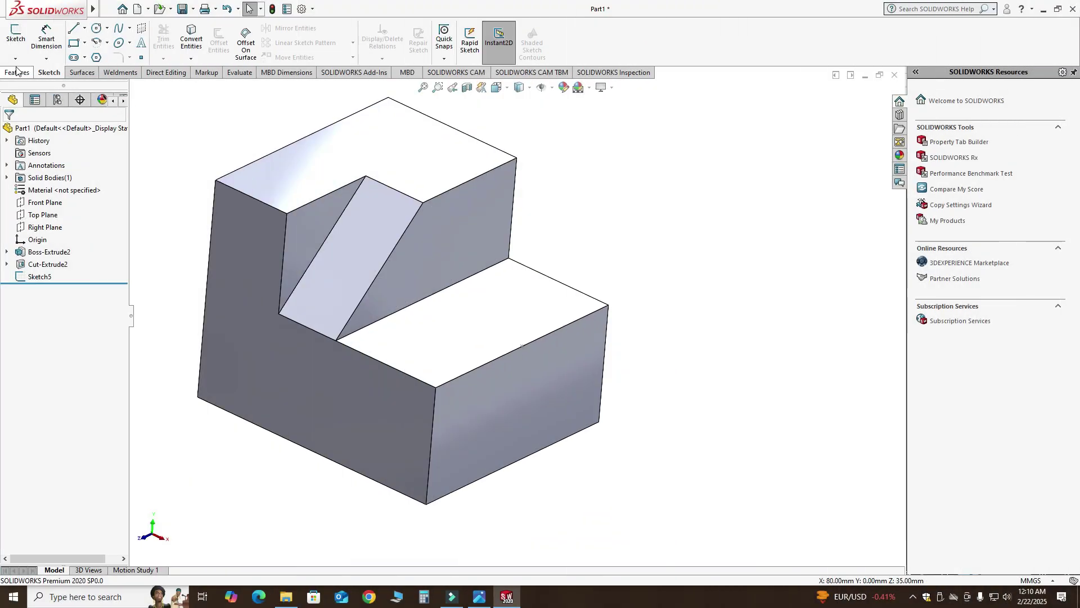
pyautogui.click(16, 70)
pyautogui.click(453, 59)
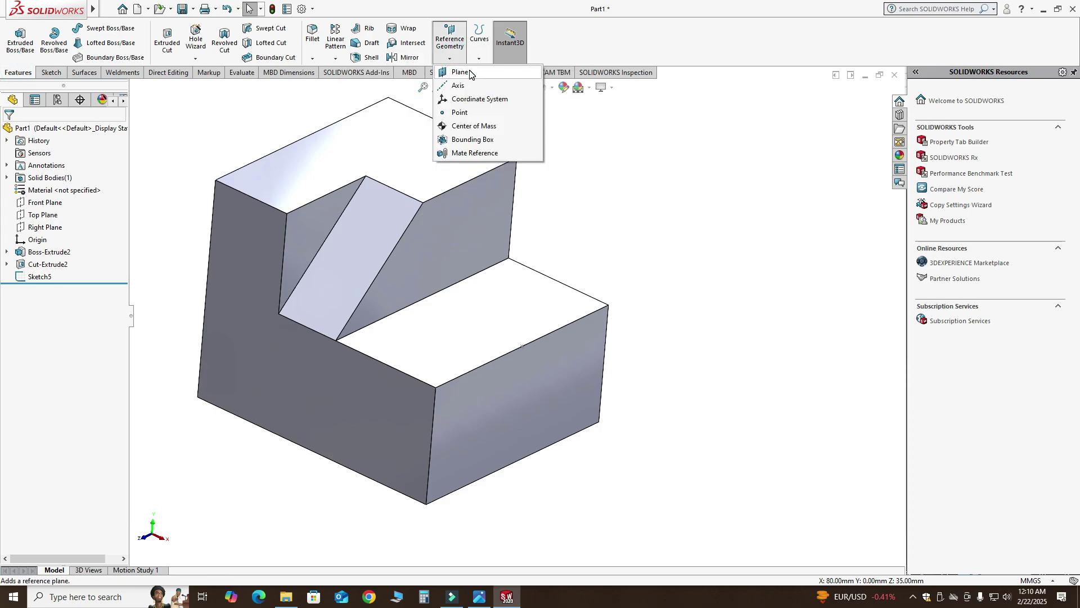
# Create Plane1 through the Sketch5 point, the notch-corner vertex and the bottom front vertex
pyautogui.click(460, 72)
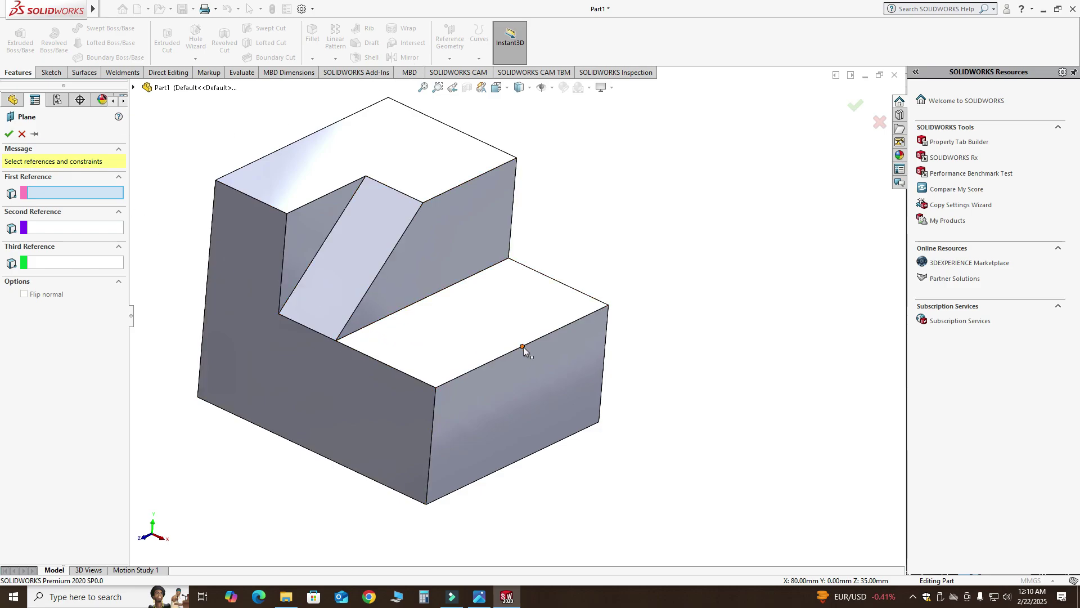
pyautogui.click(523, 347)
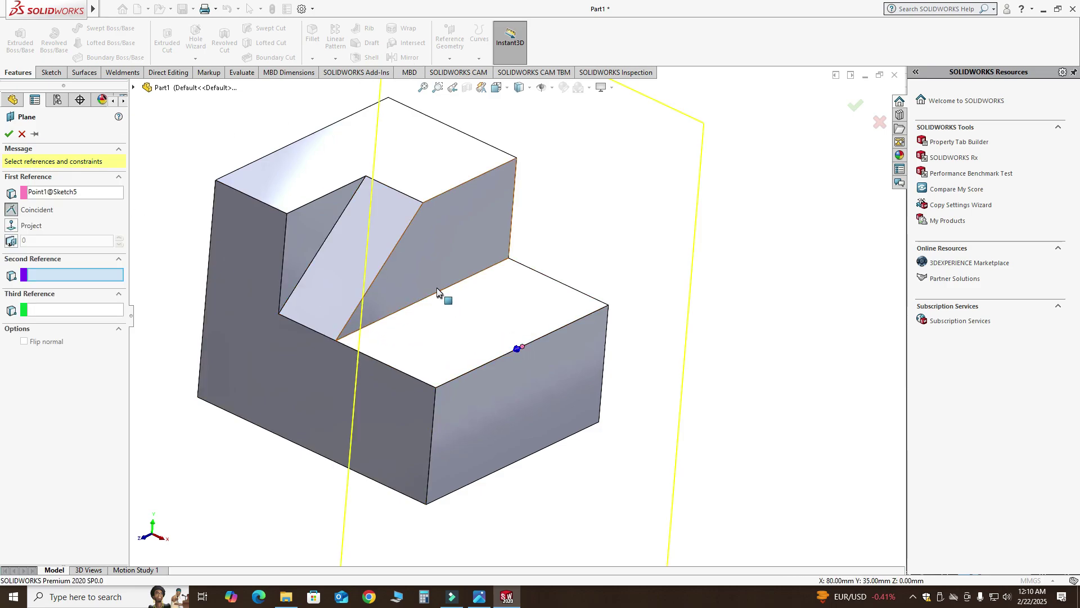
pyautogui.click(336, 341)
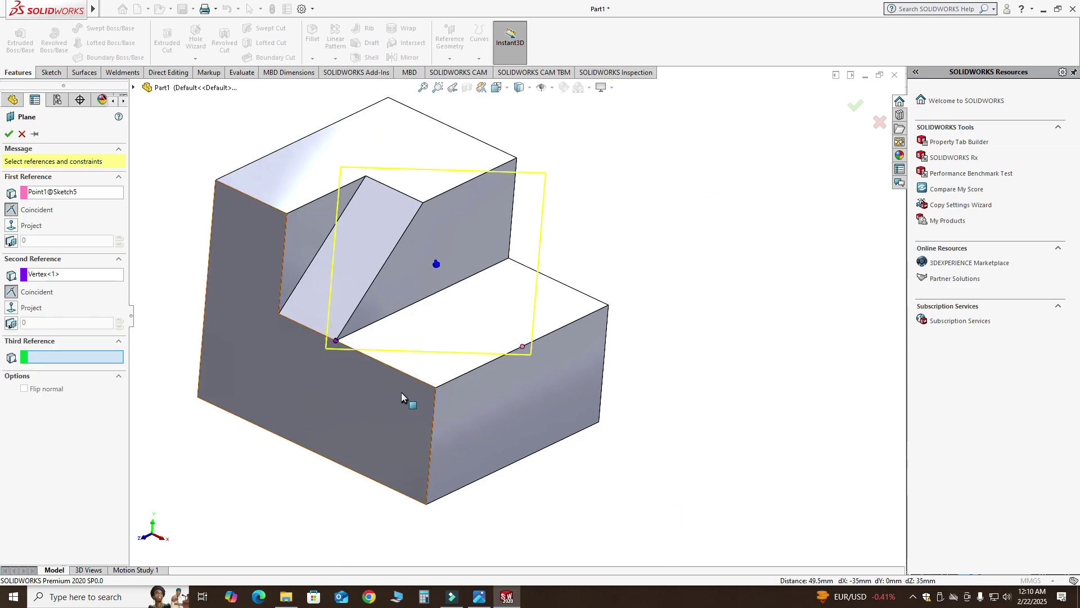
pyautogui.click(426, 506)
pyautogui.moveTo(405, 472); pyautogui.dragTo(301, 371, button='middle')
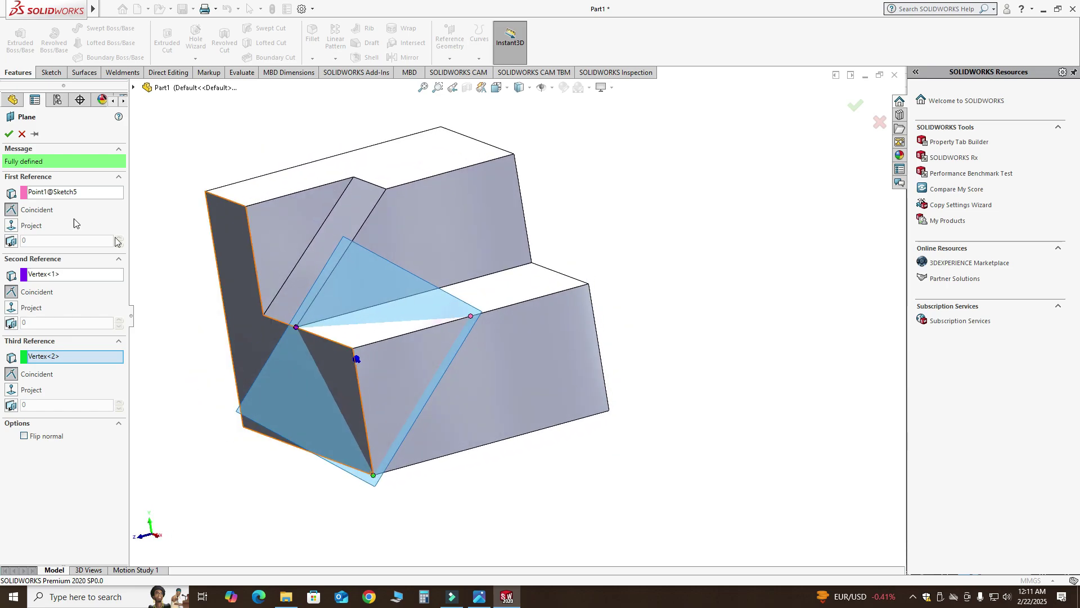
pyautogui.click(9, 134)
pyautogui.moveTo(414, 342); pyautogui.dragTo(402, 287, button='middle')
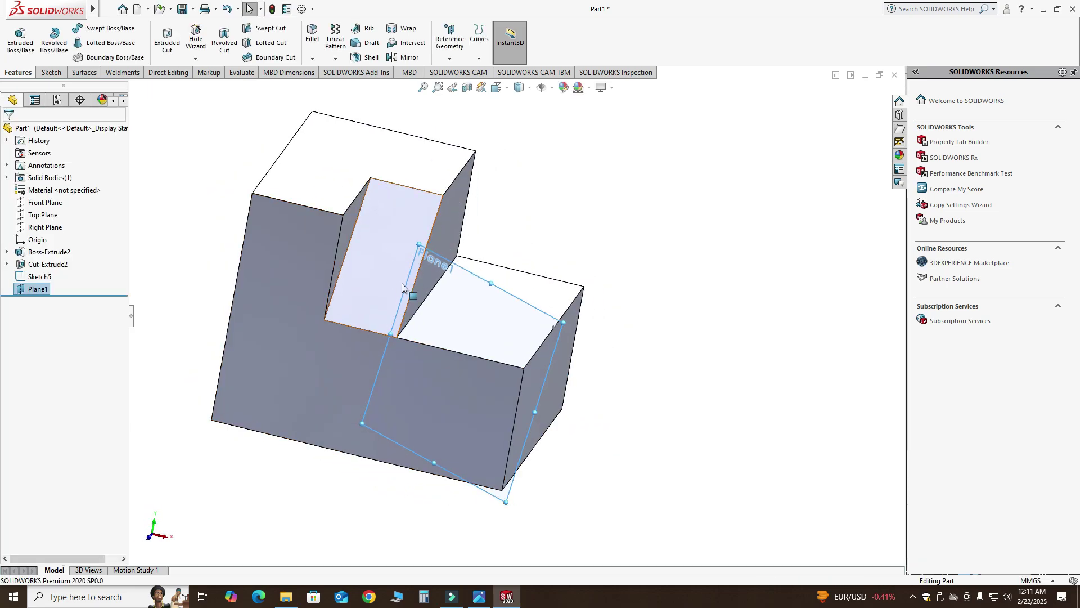
# Start a sketch on Plane1 and turn the view Normal To it
pyautogui.moveTo(498, 354); pyautogui.dragTo(39, 293, button='middle')
pyautogui.rightClick(34, 294)
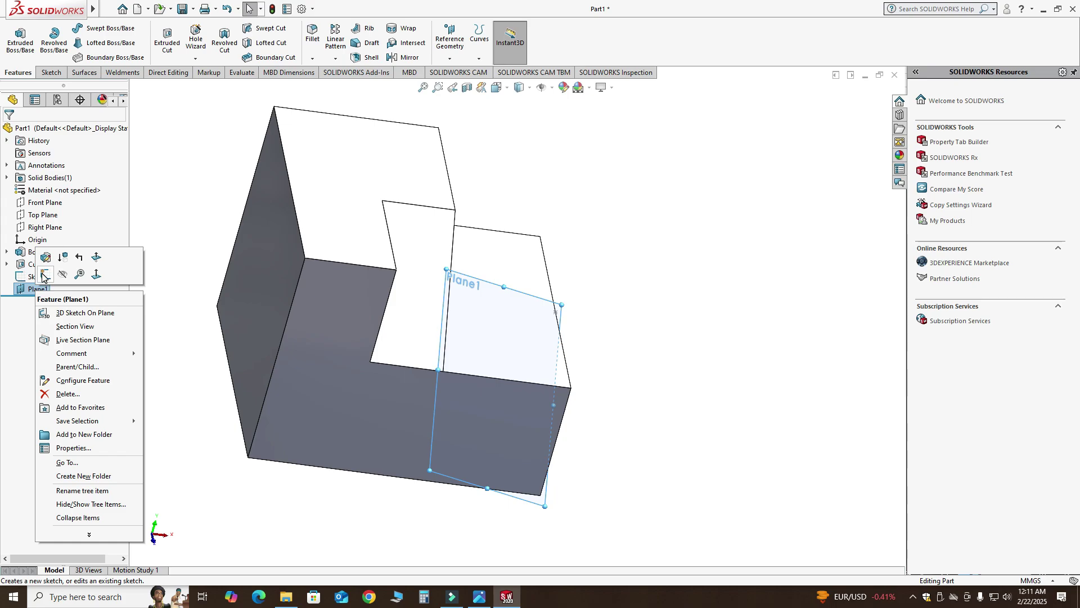
pyautogui.click(43, 275)
pyautogui.moveTo(555, 371); pyautogui.dragTo(506, 316, button='middle')
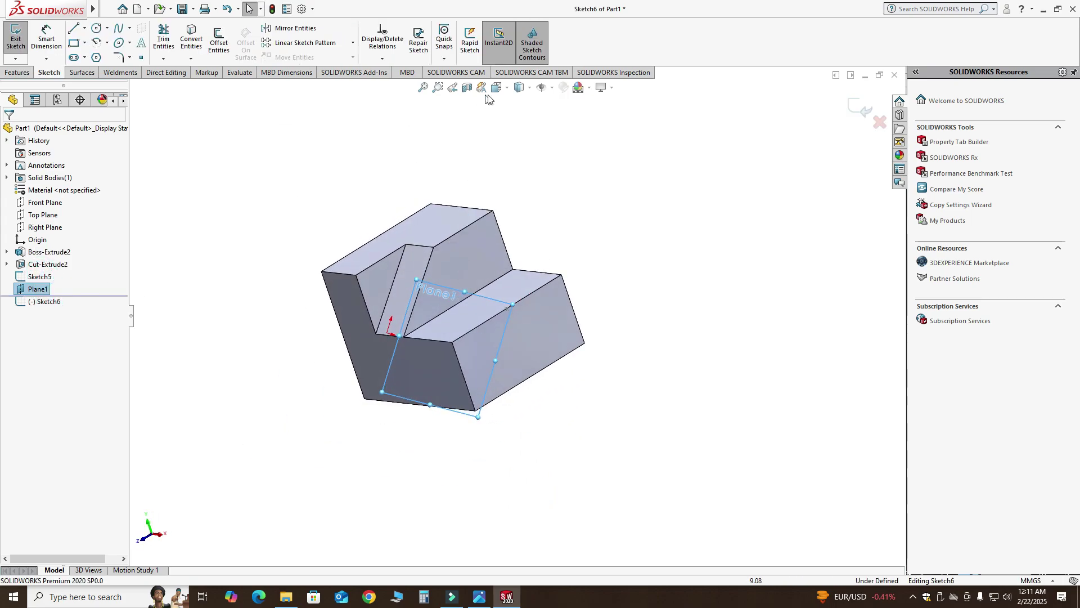
pyautogui.click(497, 88)
pyautogui.click(561, 150)
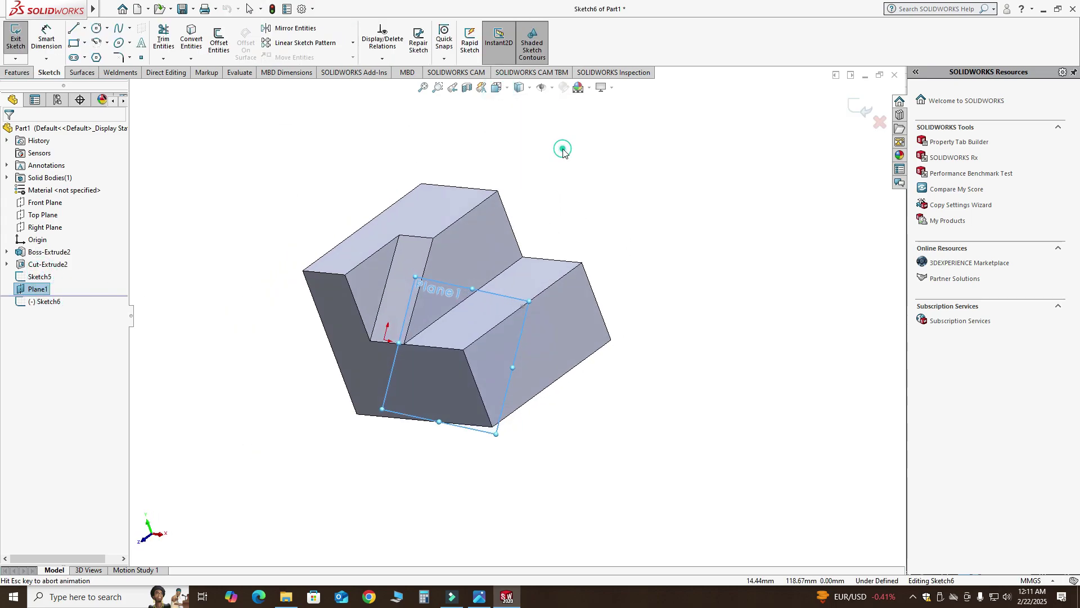
pyautogui.scroll(-1, 465, 377)
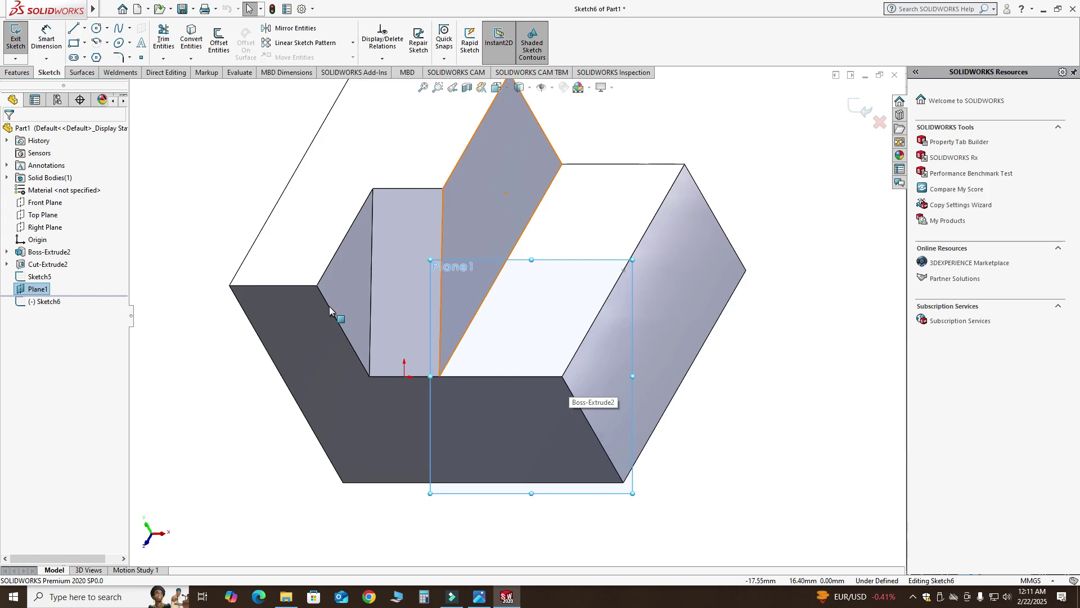
# Draw a closed triangle joining the step's upper corner, the notch corner and the bottom corner
pyautogui.click(75, 29)
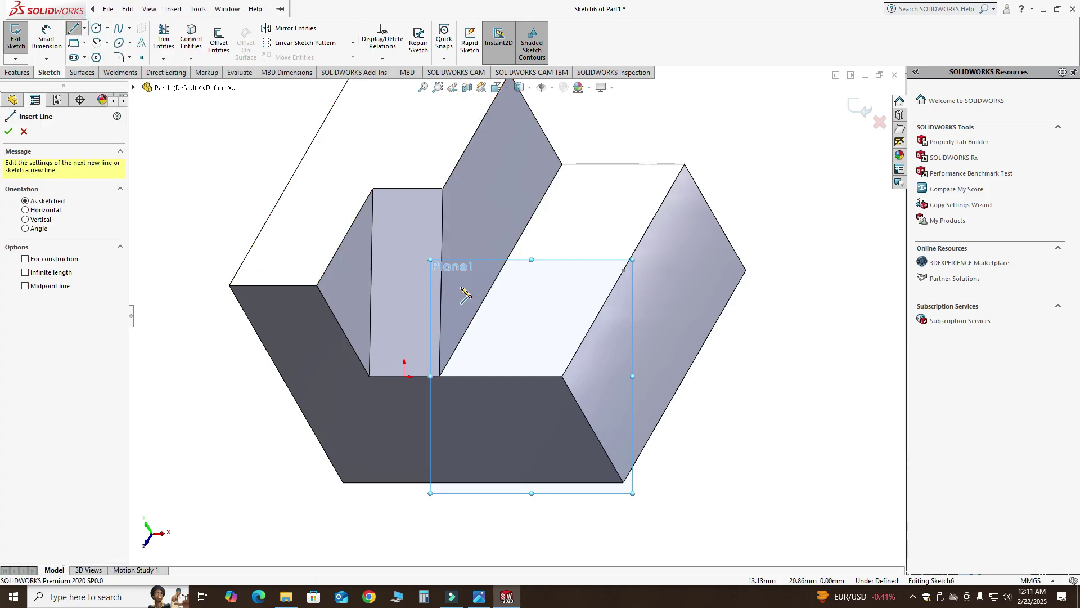
pyautogui.click(623, 269)
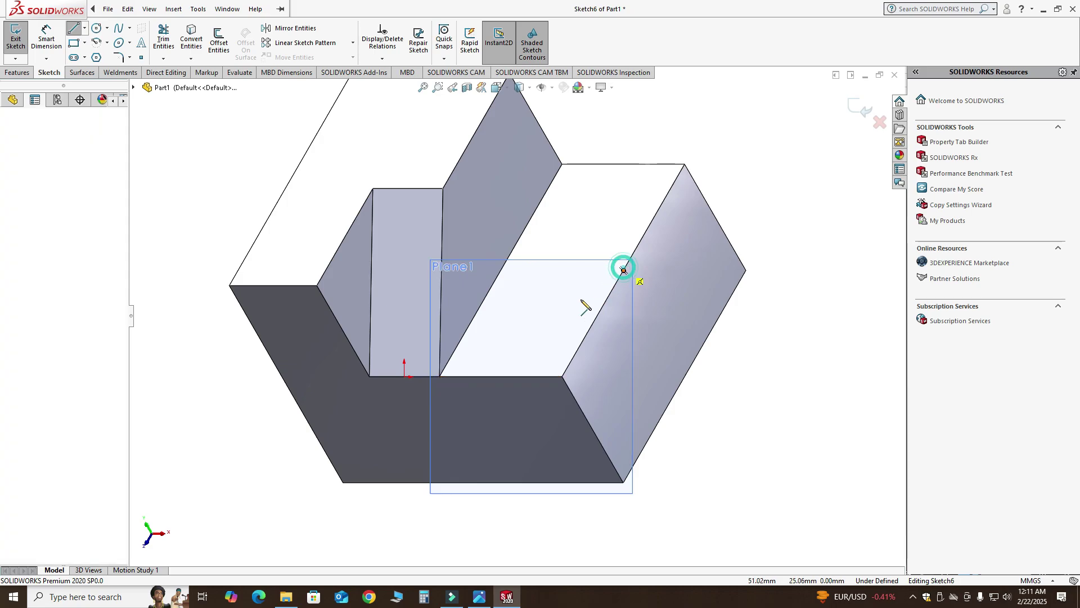
pyautogui.click(440, 376)
pyautogui.click(624, 482)
pyautogui.click(623, 270)
pyautogui.press('Escape')
pyautogui.moveTo(554, 376); pyautogui.dragTo(520, 336, button='middle')
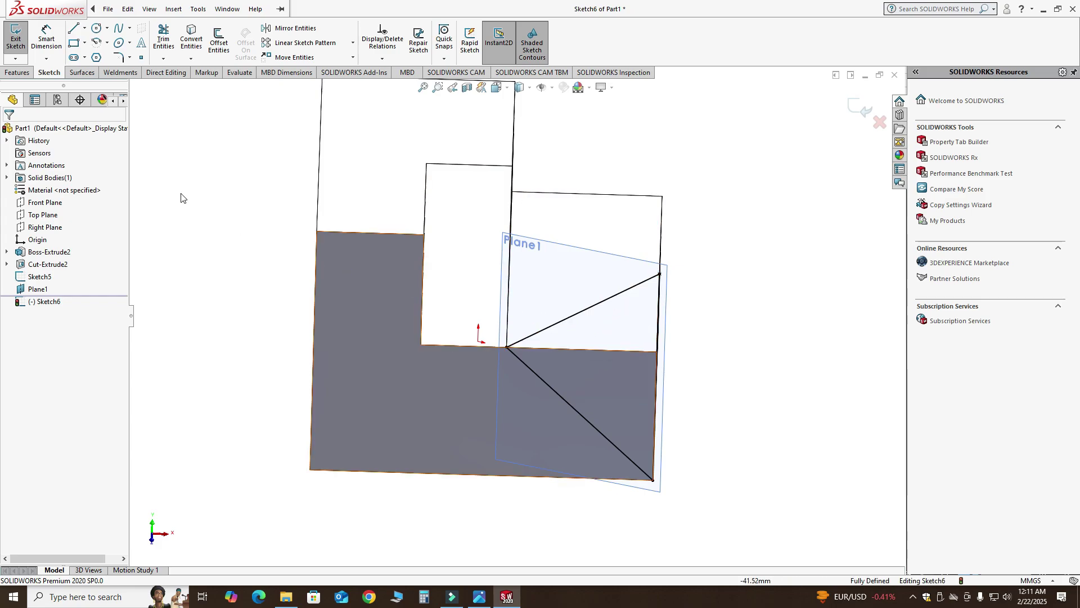
# Cut the triangular wedge Through All in the reversed direction, creating Cut-Extrude3
pyautogui.click(24, 74)
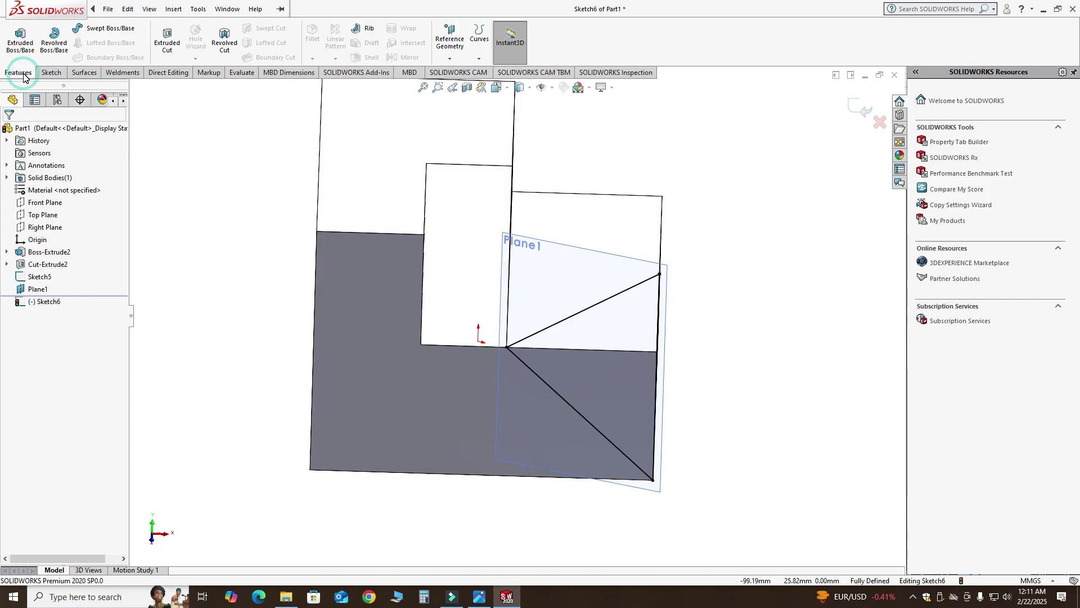
pyautogui.click(165, 41)
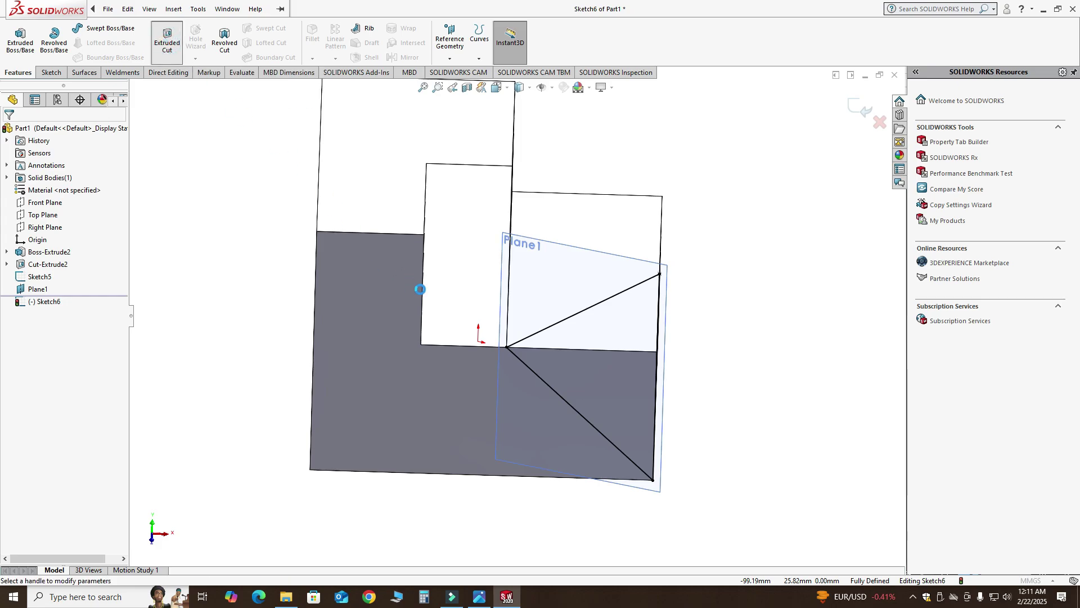
pyautogui.moveTo(585, 303); pyautogui.dragTo(473, 269, button='middle')
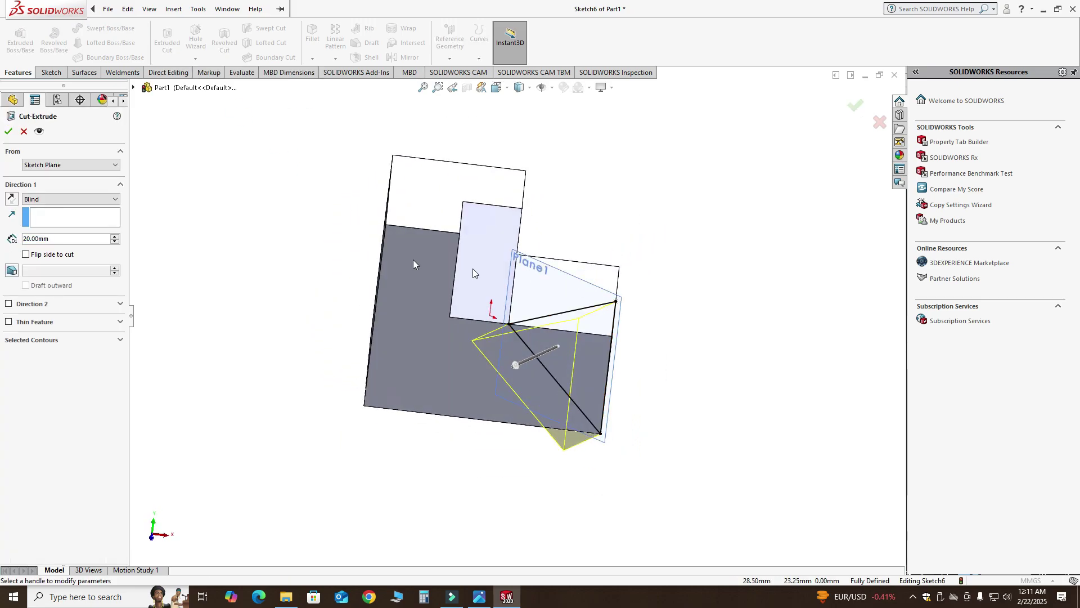
pyautogui.click(9, 198)
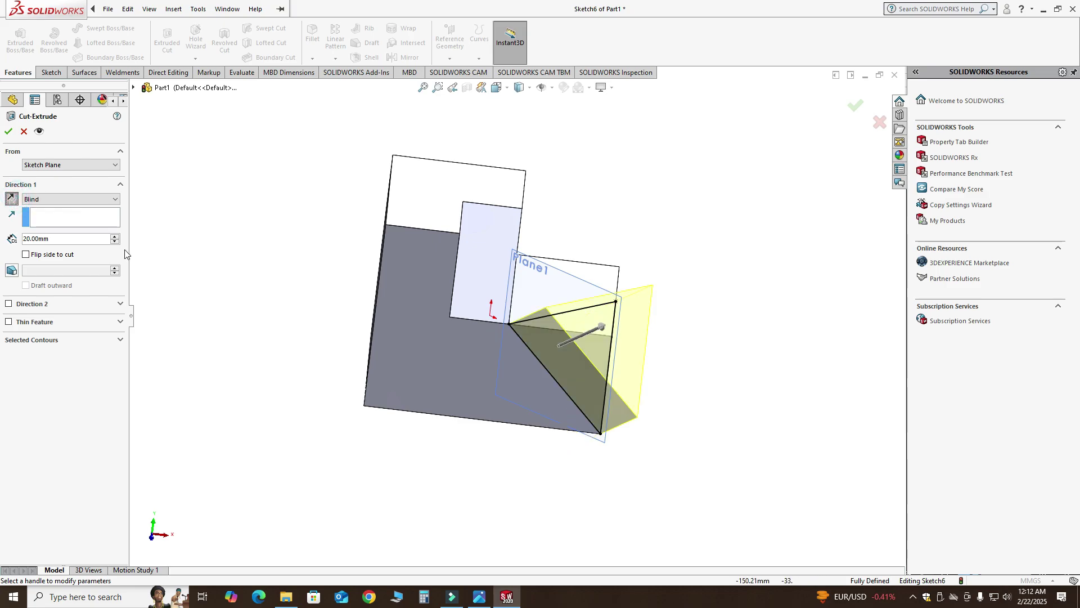
pyautogui.click(81, 200)
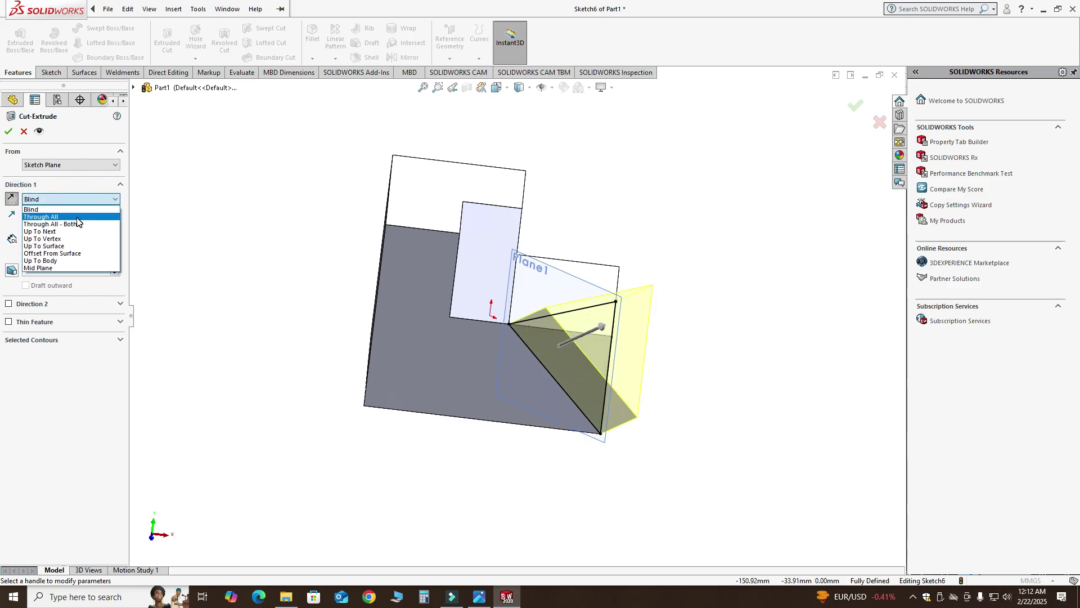
pyautogui.click(75, 216)
pyautogui.moveTo(479, 269); pyautogui.dragTo(434, 244, button='middle')
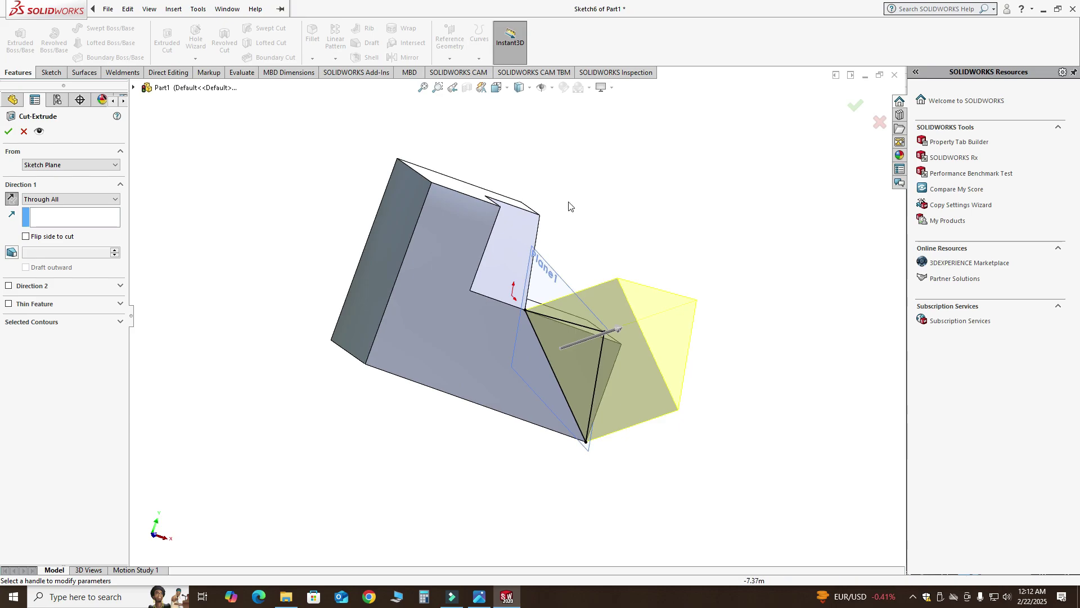
pyautogui.click(855, 106)
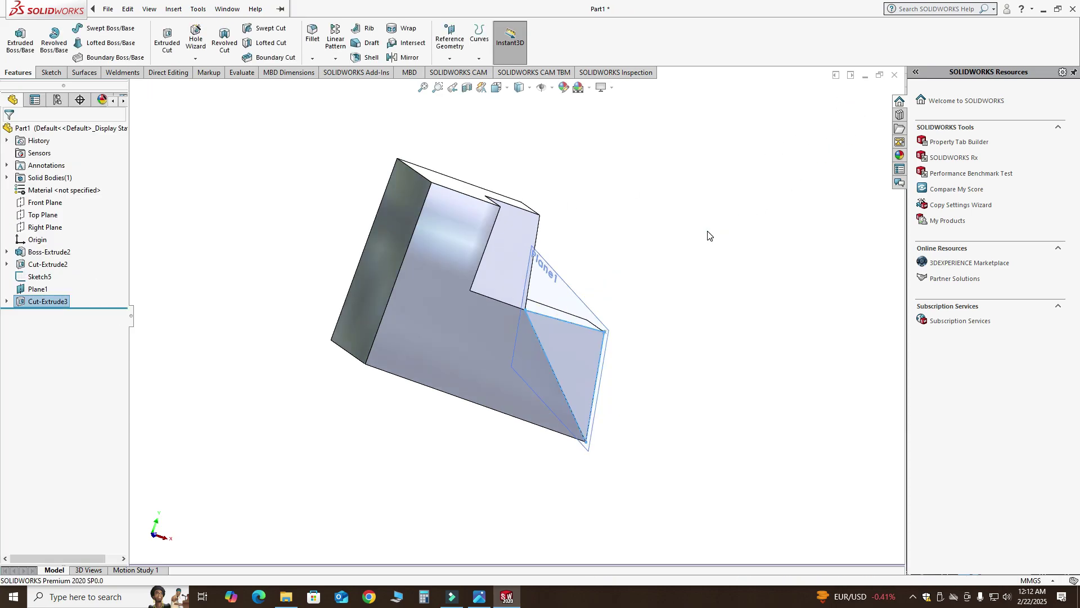
# Hide Plane1 on the finished block and show the Corner block reference drawing
pyautogui.moveTo(668, 313); pyautogui.dragTo(574, 332, button='middle')
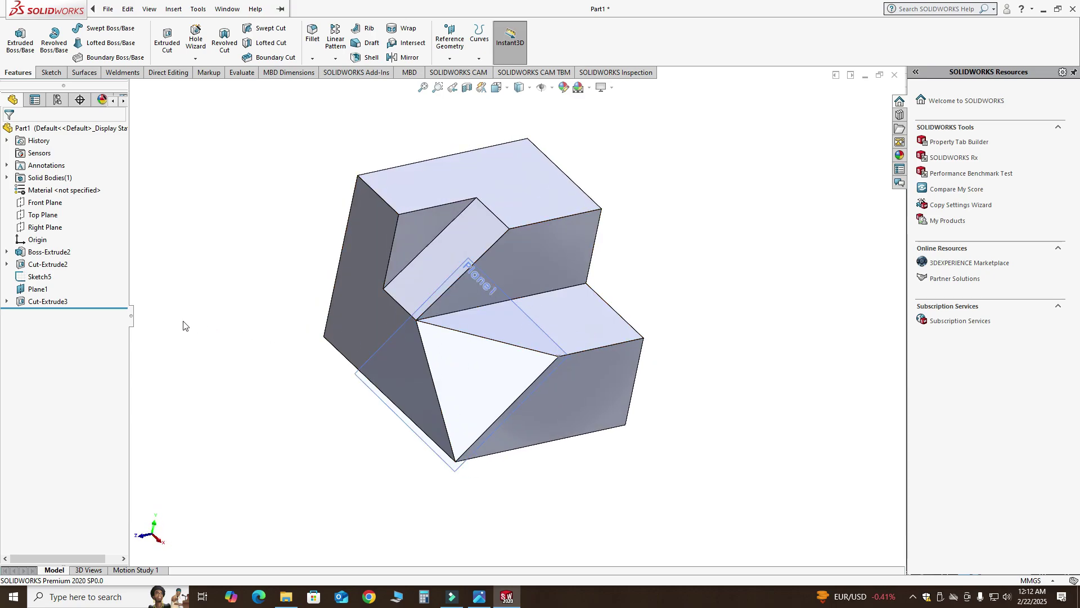
pyautogui.click(37, 288)
pyautogui.rightClick(37, 288)
pyautogui.click(62, 251)
pyautogui.click(481, 596)
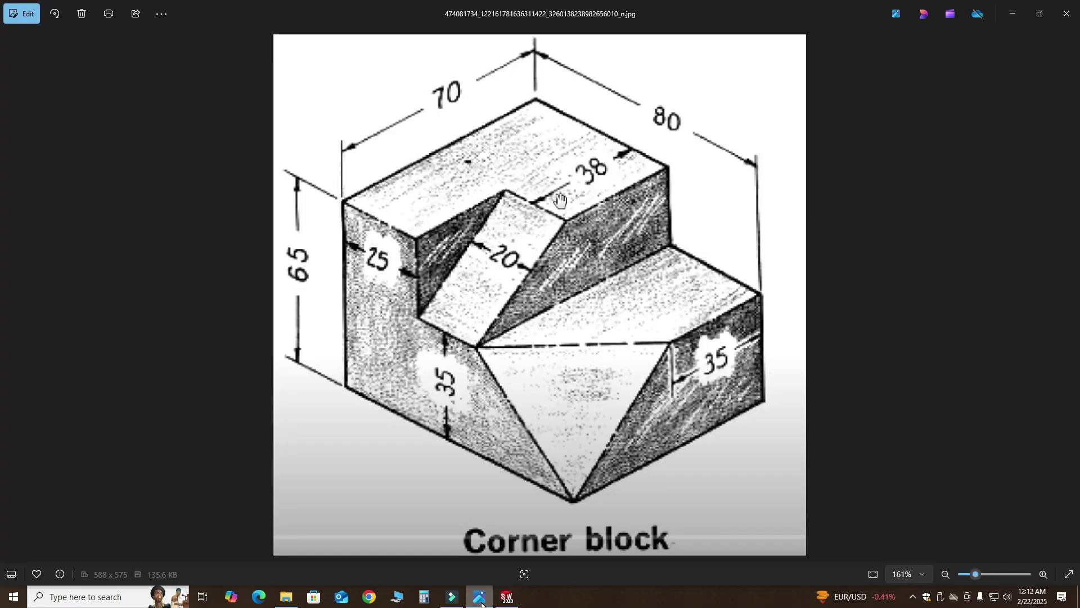
pyautogui.click(481, 597)
pyautogui.click(481, 598)
pyautogui.click(481, 598)
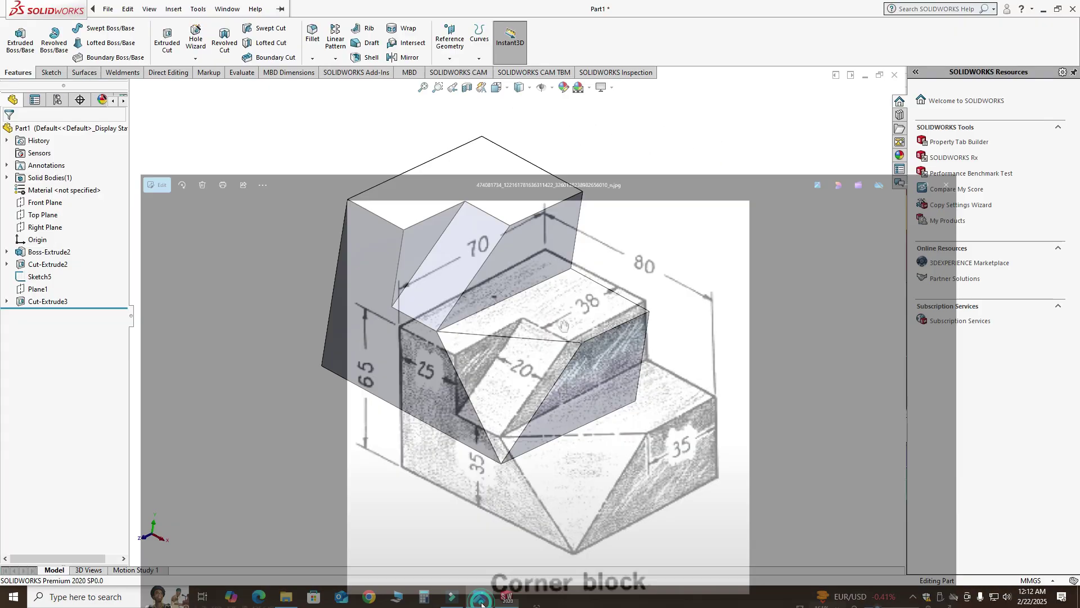
pyautogui.click(481, 597)
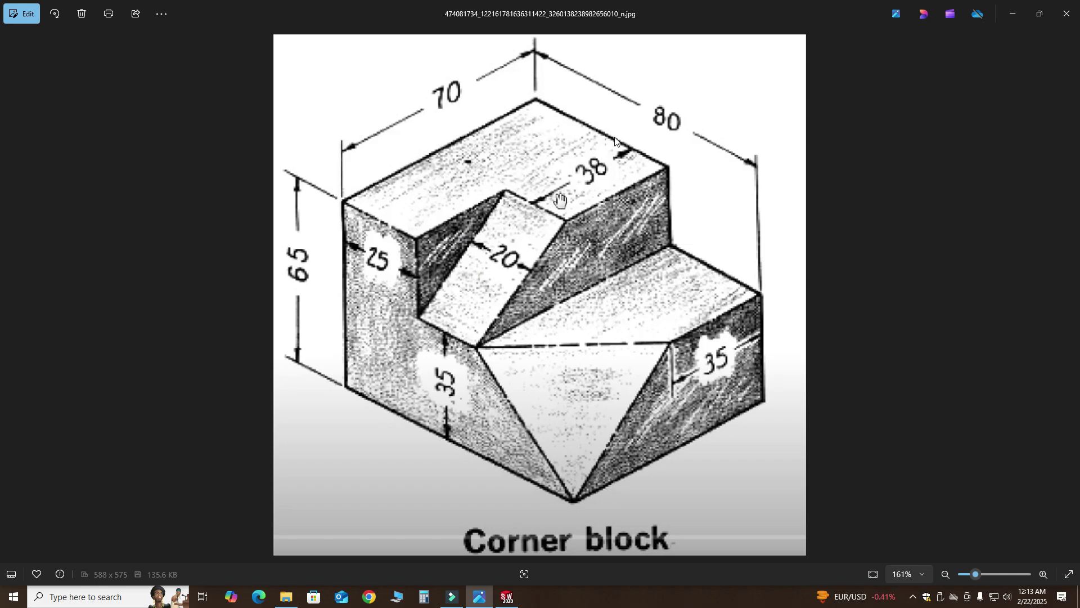
# Start Measure and pick the 20 mm groove edge and the parallel top edge
pyautogui.click(509, 598)
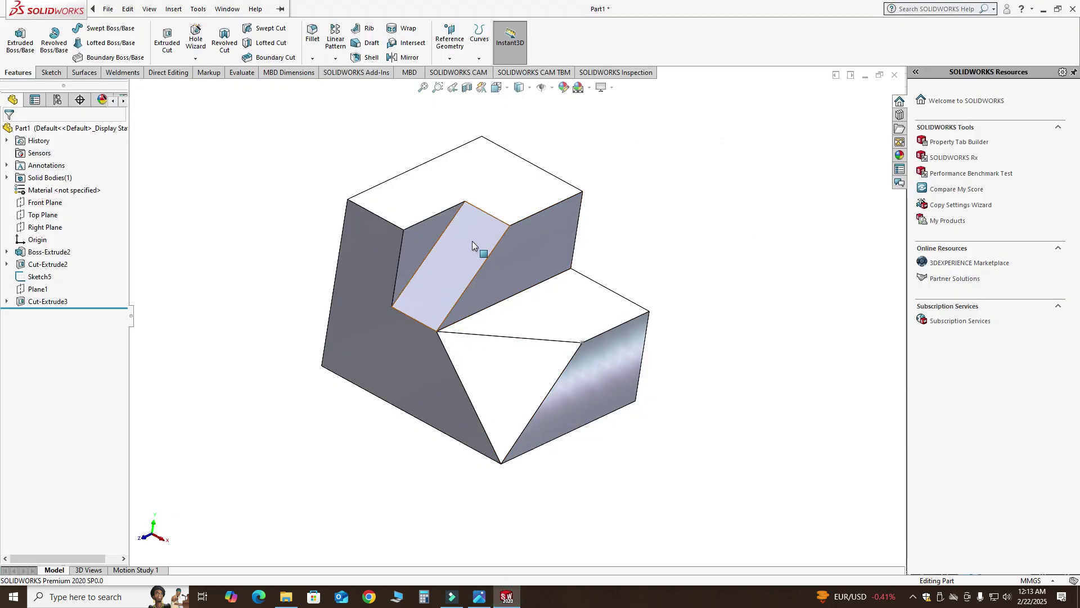
pyautogui.click(237, 75)
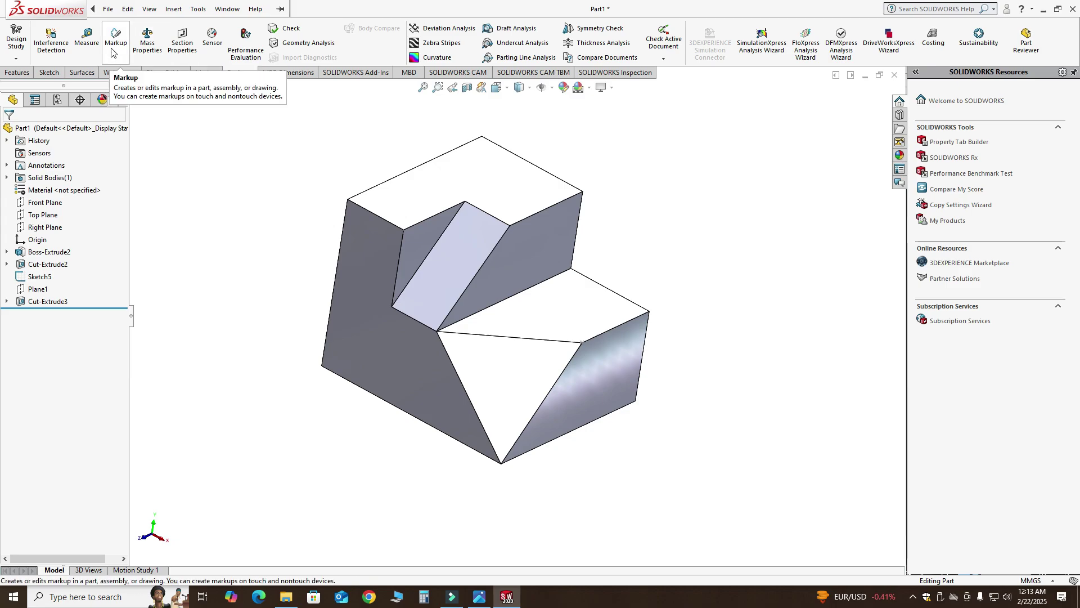
pyautogui.click(88, 39)
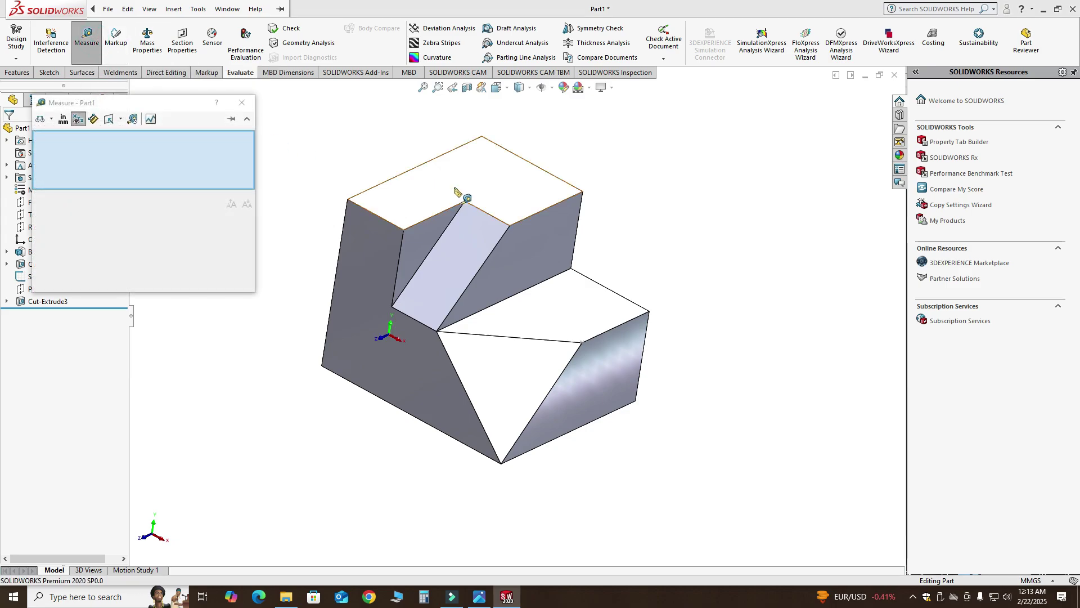
pyautogui.click(493, 217)
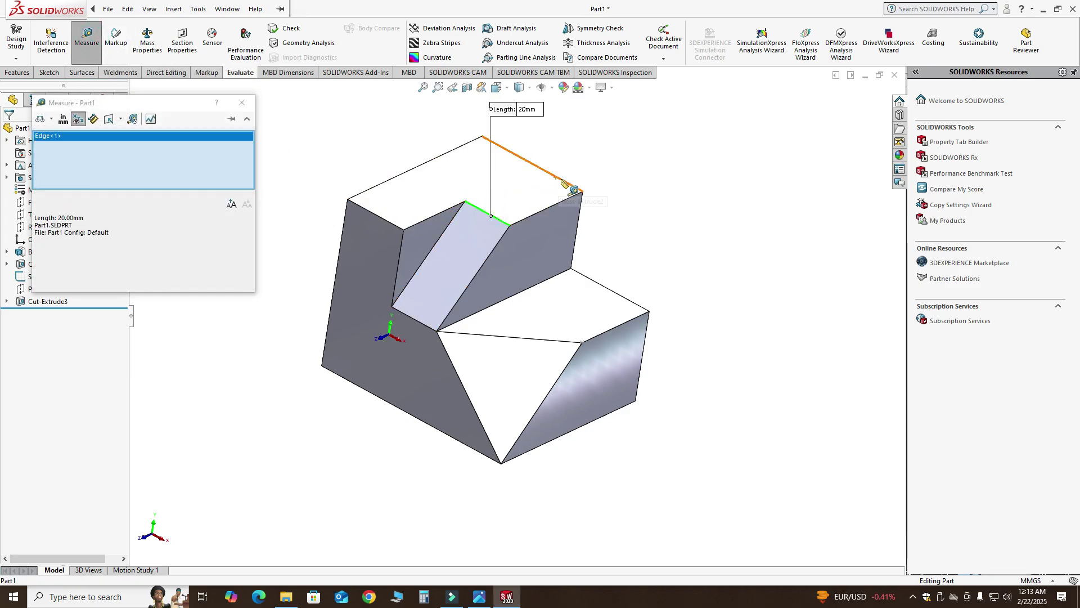
pyautogui.click(562, 178)
# Read the 38 mm normal distance in the results, then clear the measured edges
pyautogui.moveTo(184, 103); pyautogui.dragTo(798, 92)
pyautogui.doubleClick(707, 214)
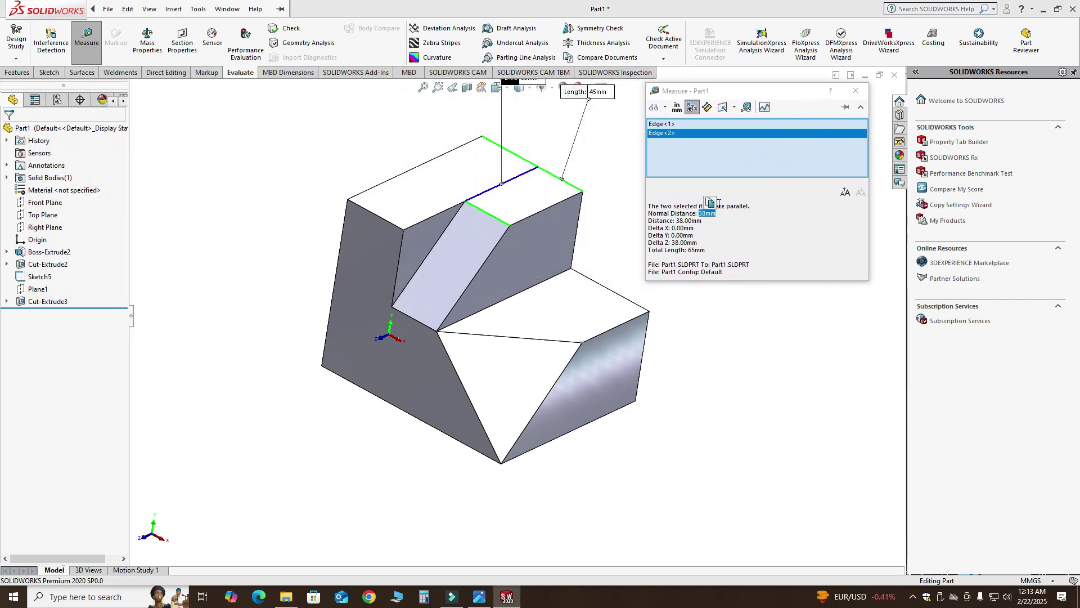
pyautogui.click(656, 253)
pyautogui.doubleClick(707, 214)
pyautogui.click(688, 210)
pyautogui.hotkey('ctrl', 'a')
pyautogui.rightClick(687, 136)
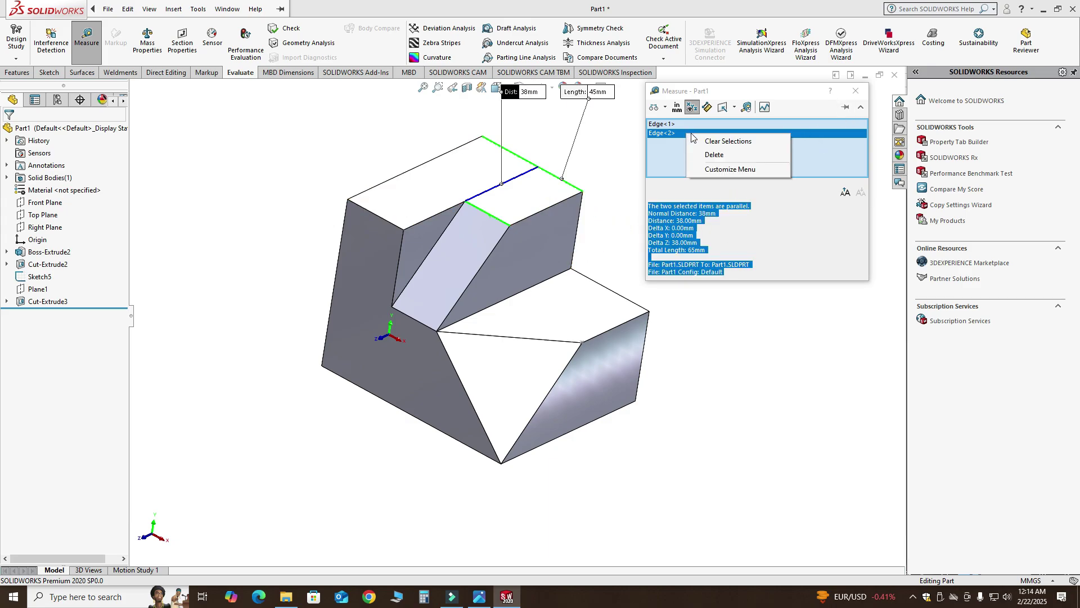
pyautogui.click(708, 141)
# Measure the 35 mm drop from corner X80 Y35 to the upper corner, clear it, and recheck the drawing
pyautogui.click(484, 598)
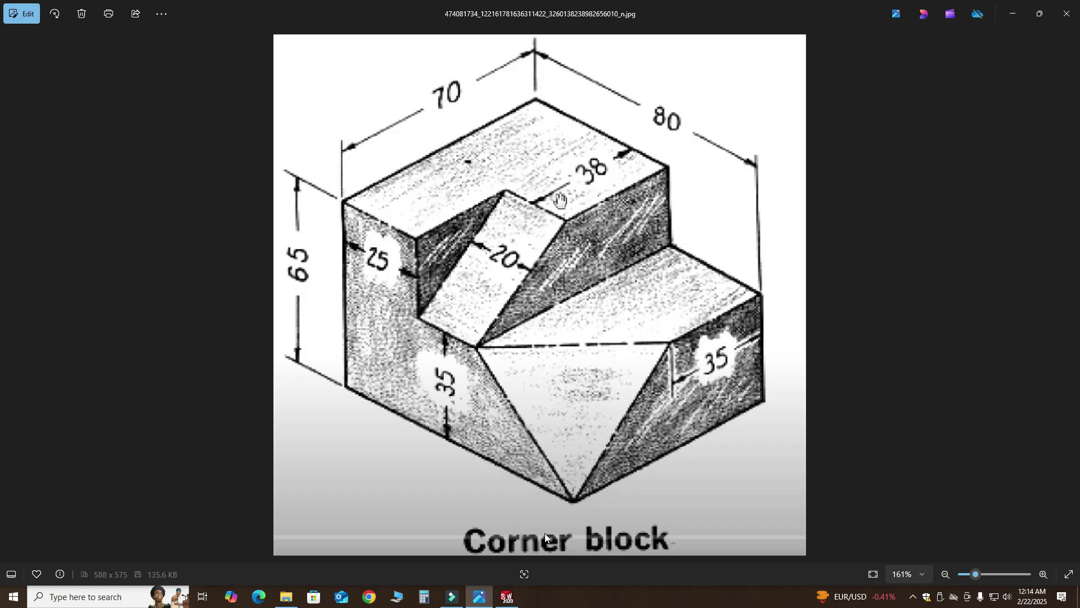
pyautogui.click(506, 596)
pyautogui.click(582, 343)
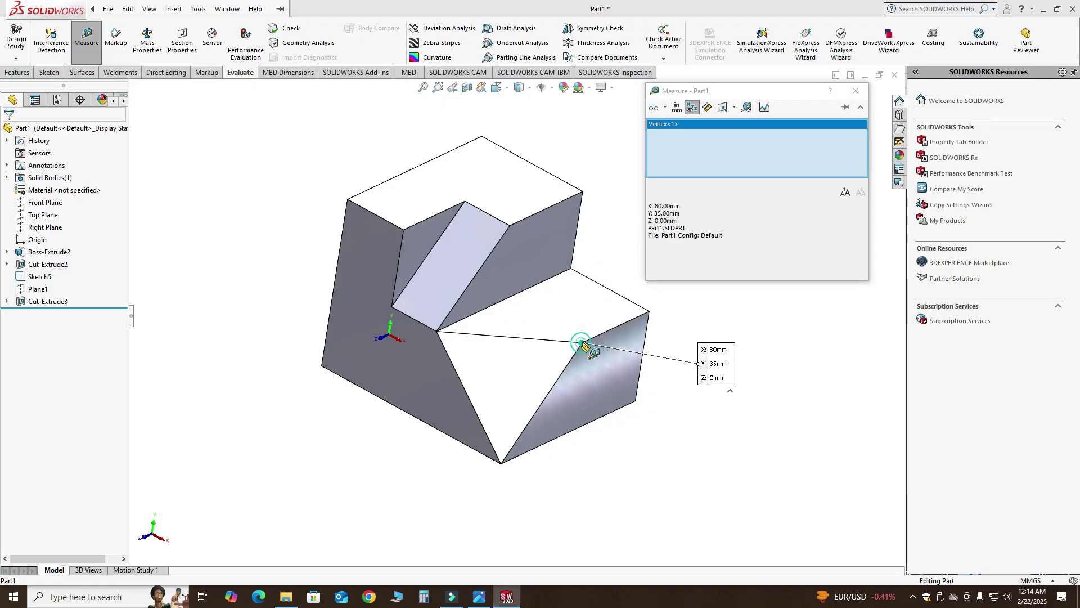
pyautogui.click(649, 313)
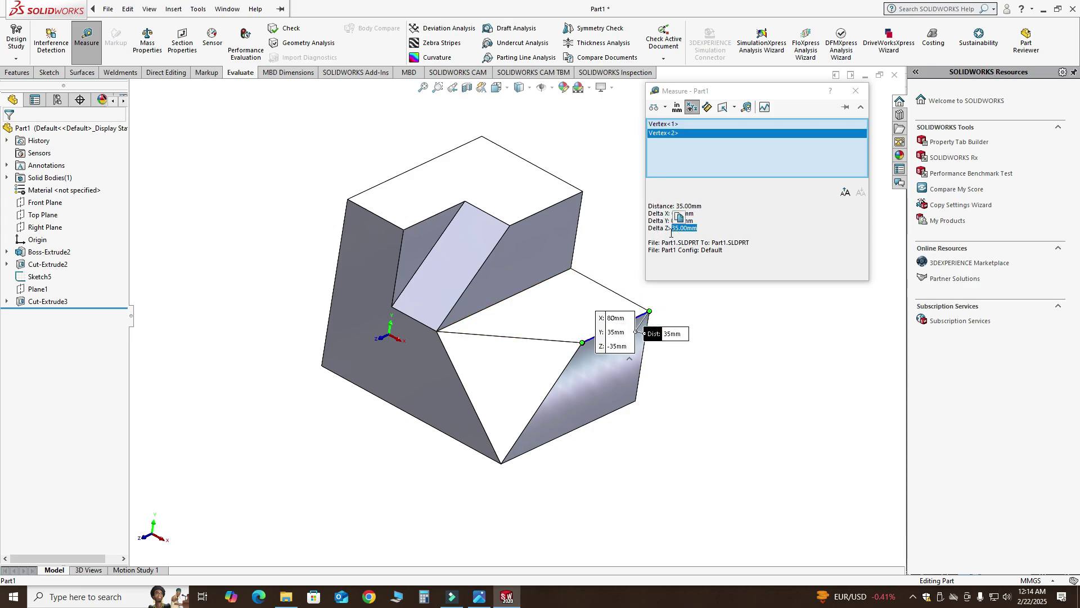
pyautogui.rightClick(790, 133)
pyautogui.click(810, 138)
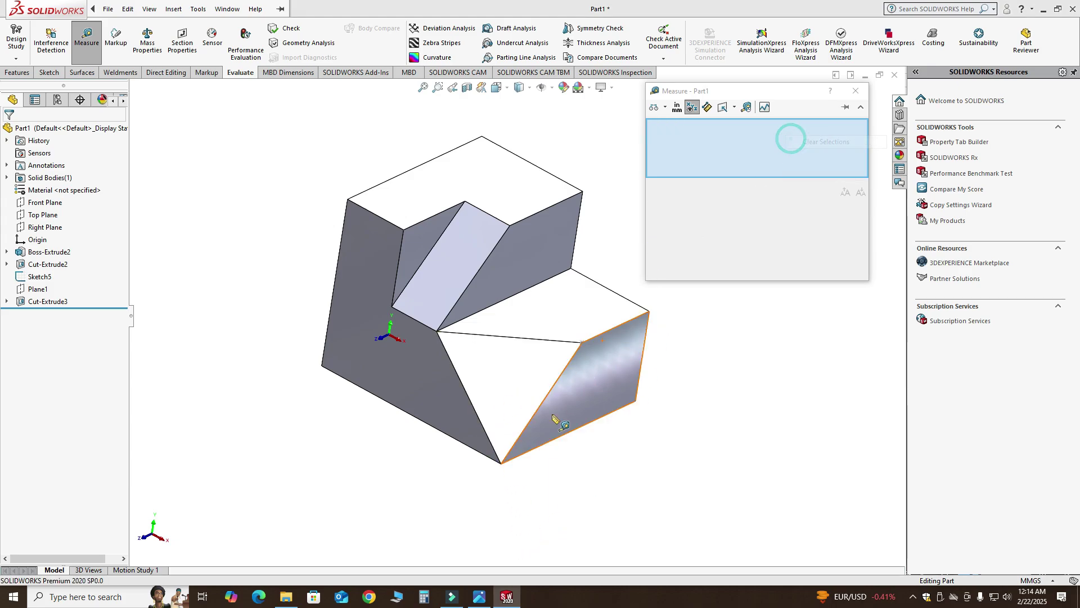
pyautogui.click(480, 596)
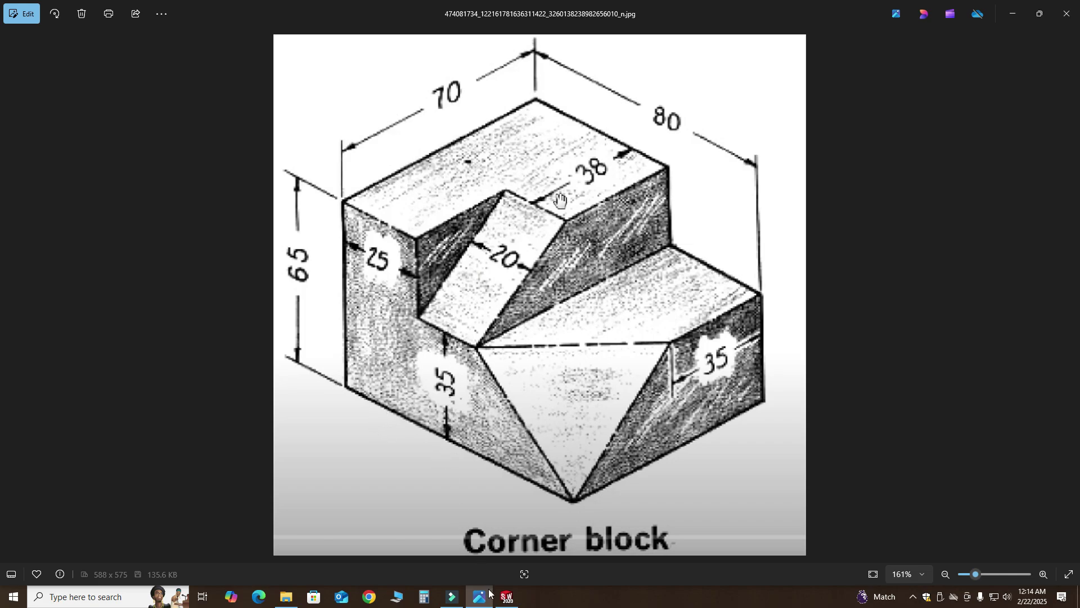
# Measure the 20 mm groove edge and 80 mm bottom edge and compare with the drawing
pyautogui.click(507, 596)
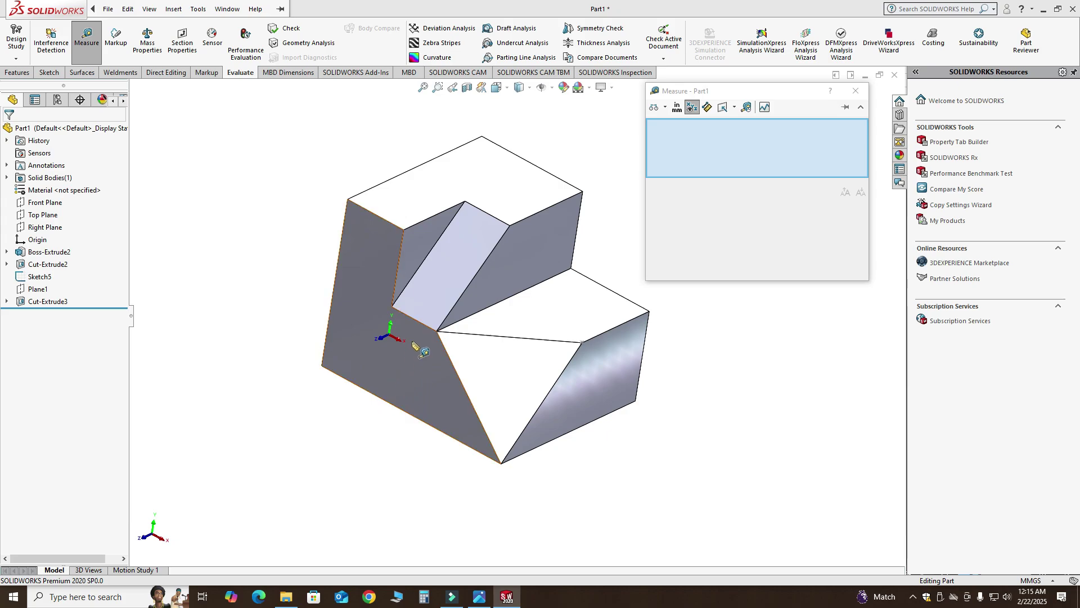
pyautogui.click(417, 321)
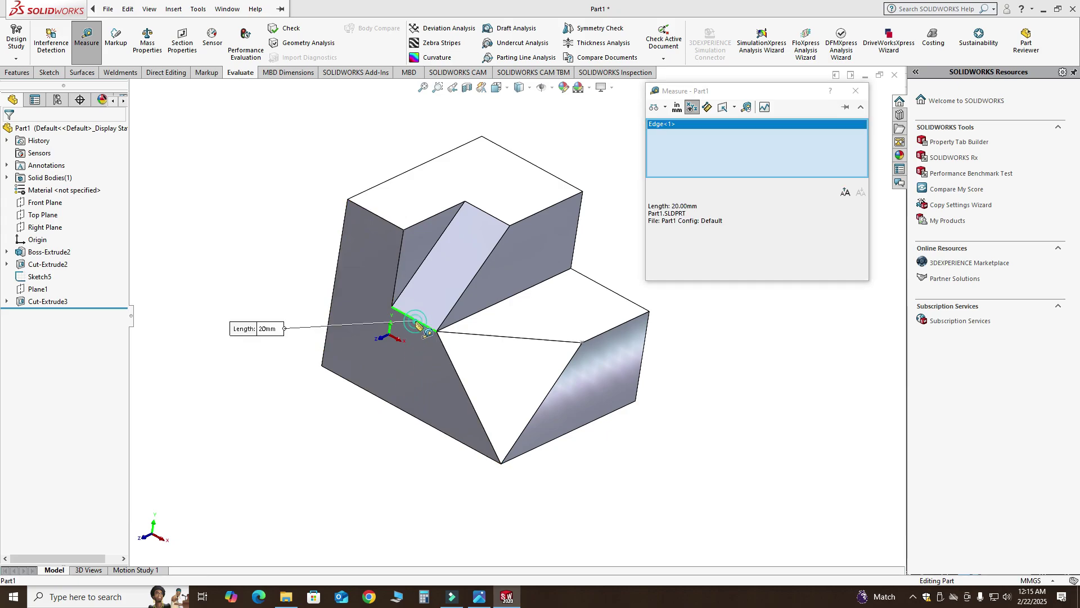
pyautogui.click(406, 412)
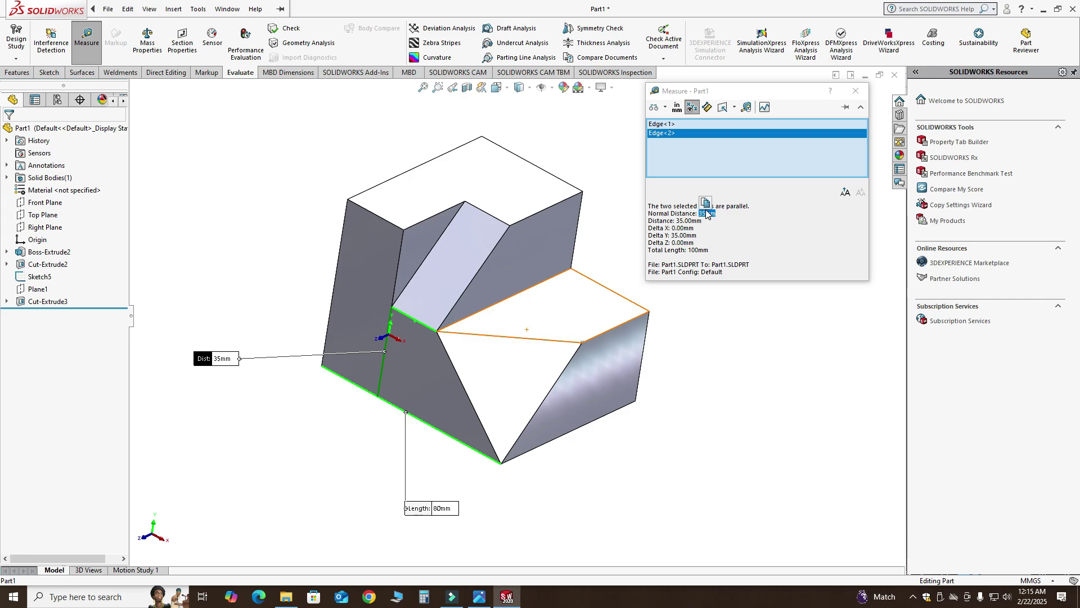
pyautogui.moveTo(535, 299); pyautogui.dragTo(472, 394, button='middle')
pyautogui.click(480, 597)
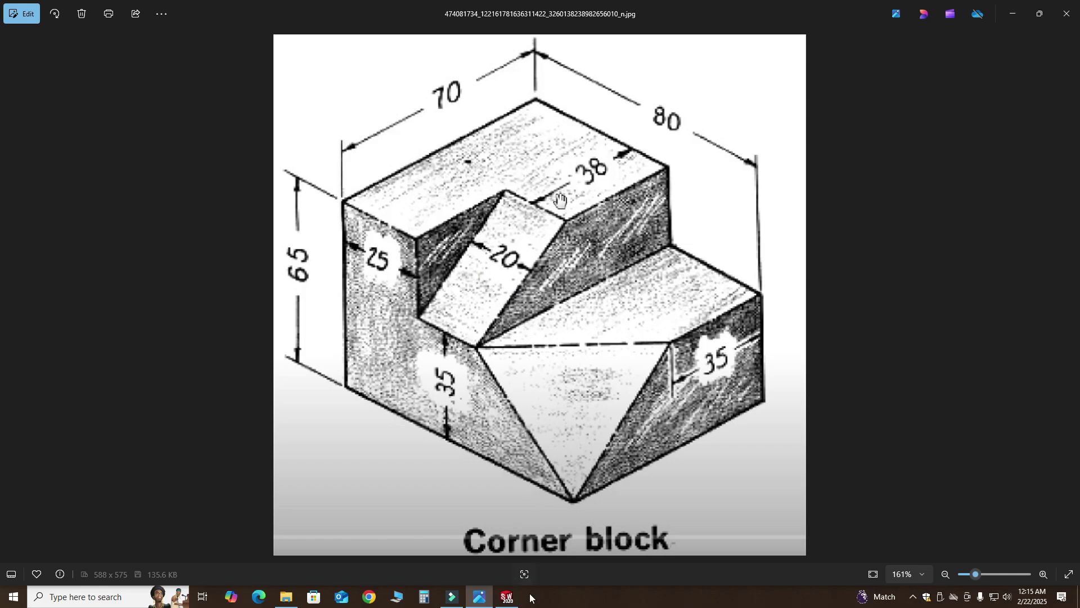
# Measure between the two slanted slot faces, removing the leftover edge entries
pyautogui.click(507, 596)
pyautogui.click(423, 233)
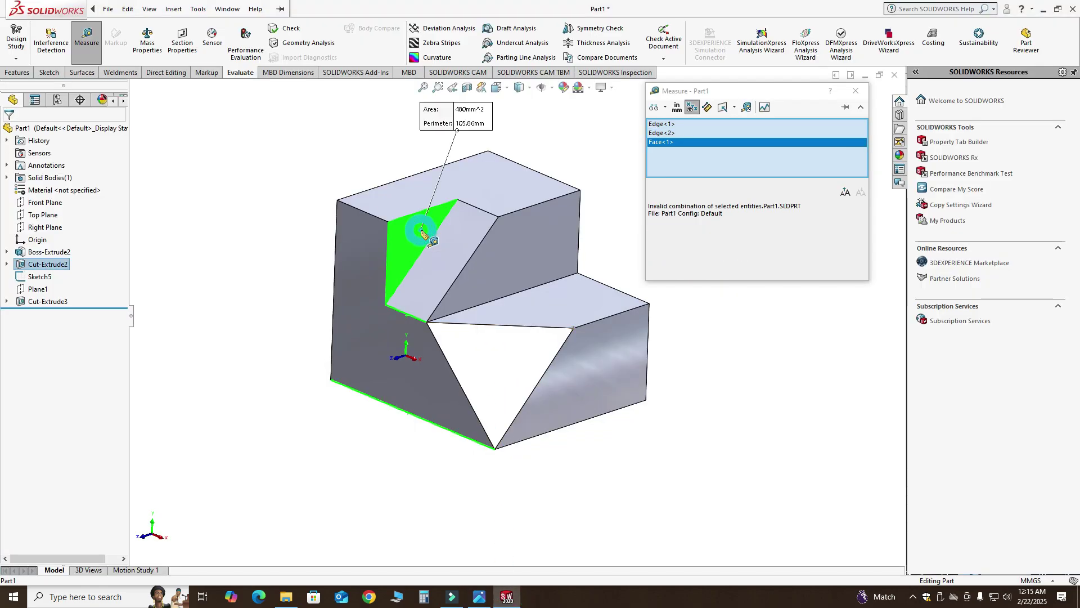
pyautogui.click(494, 260)
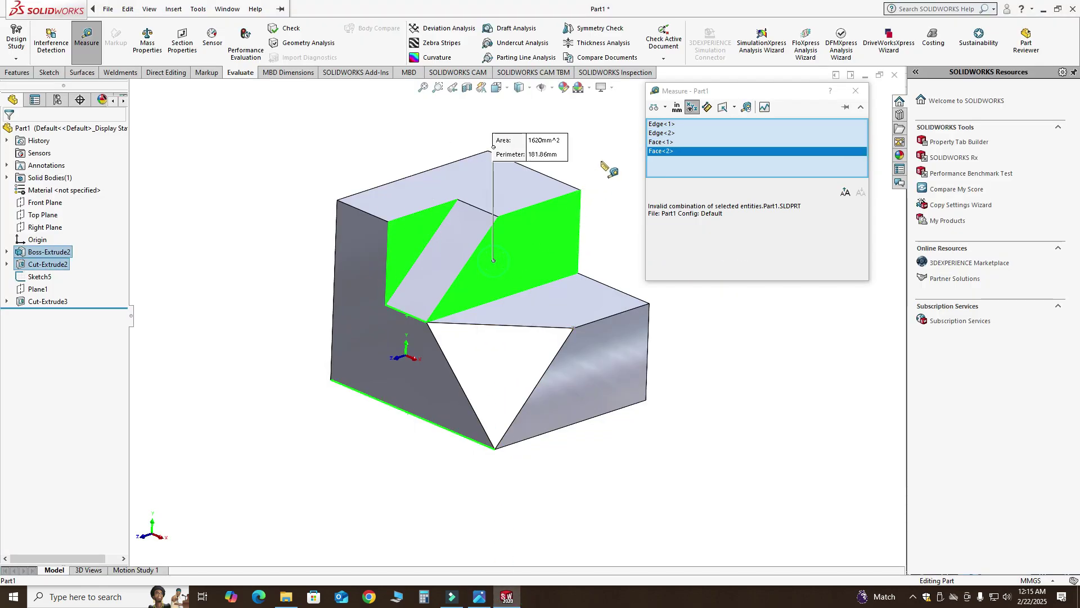
pyautogui.click(660, 124)
pyautogui.click(662, 134)
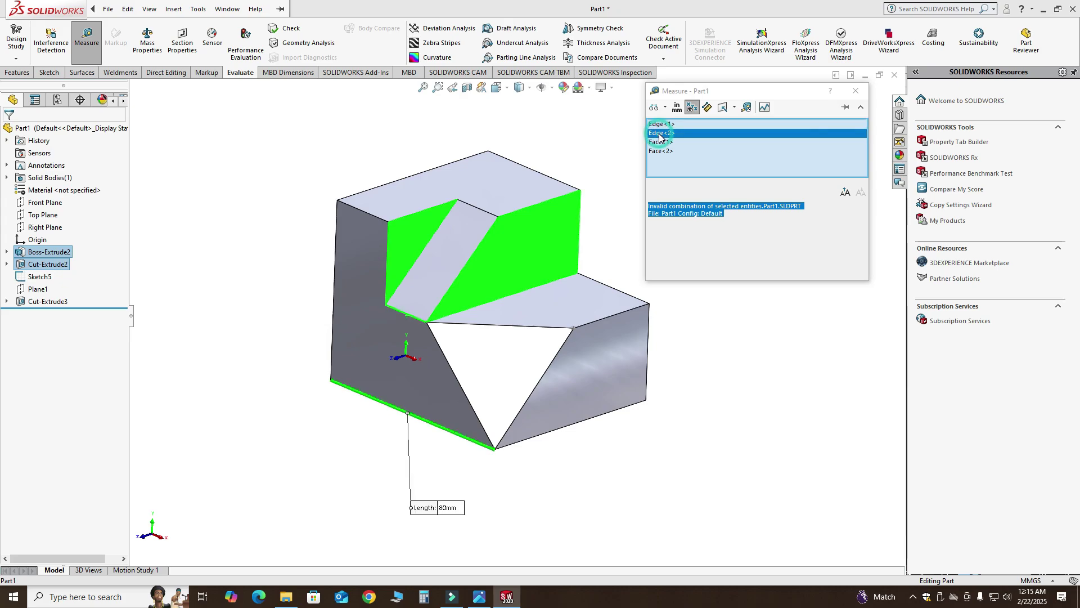
pyautogui.rightClick(662, 136)
pyautogui.click(687, 155)
pyautogui.click(661, 125)
pyautogui.rightClick(662, 124)
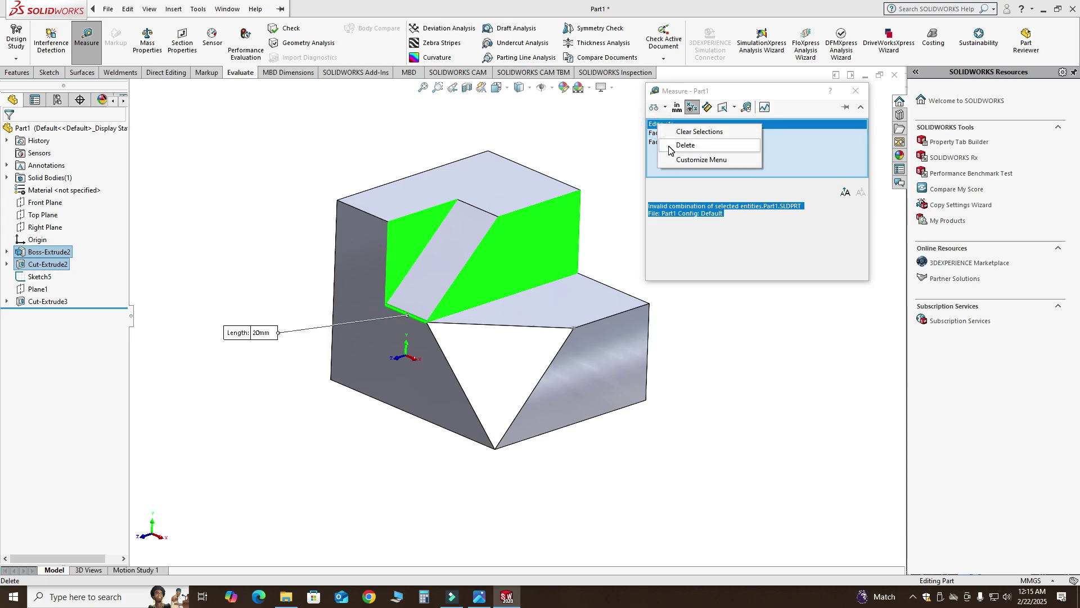
pyautogui.click(687, 146)
# Highlight the 20 mm slot width result and compare it with the reference drawing
pyautogui.click(677, 225)
pyautogui.moveTo(699, 213); pyautogui.dragTo(715, 219)
pyautogui.click(480, 596)
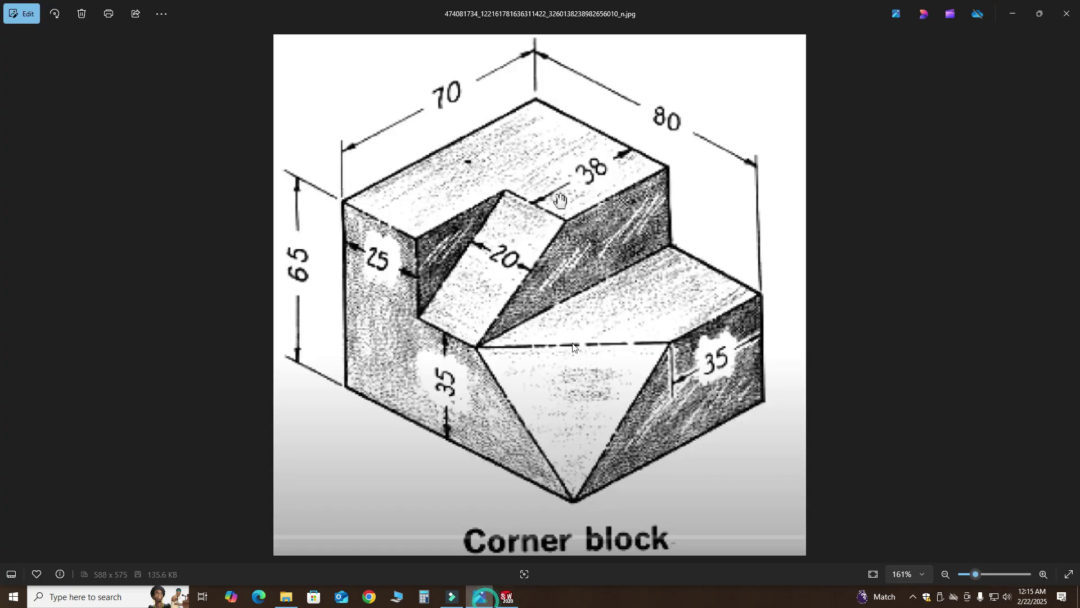
# Measure the 70 mm block width between the two side faces, then close Measure
pyautogui.click(507, 596)
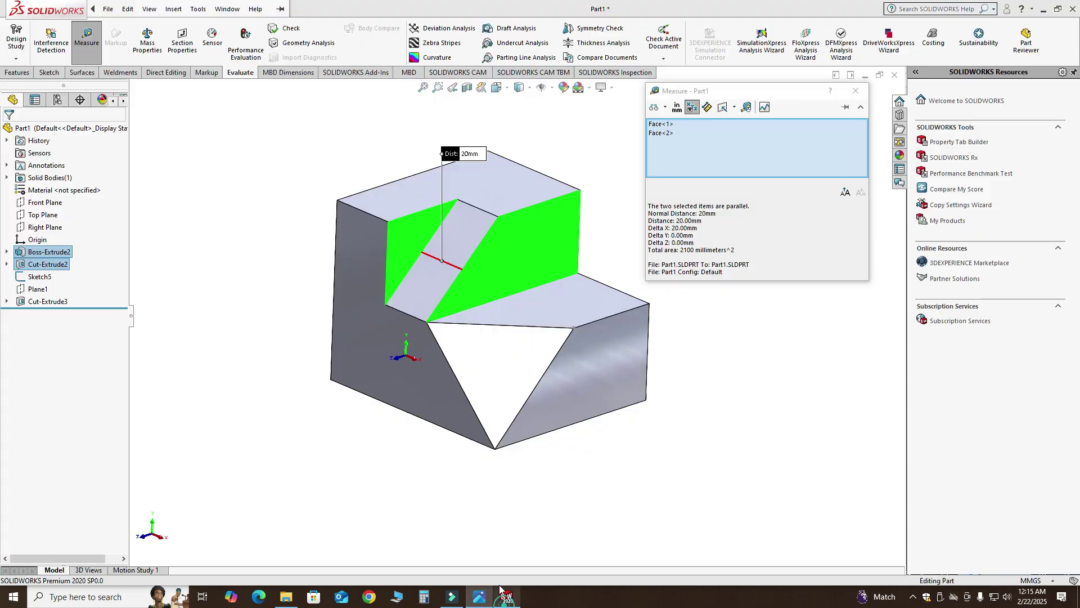
pyautogui.click(668, 134)
pyautogui.press('Escape')
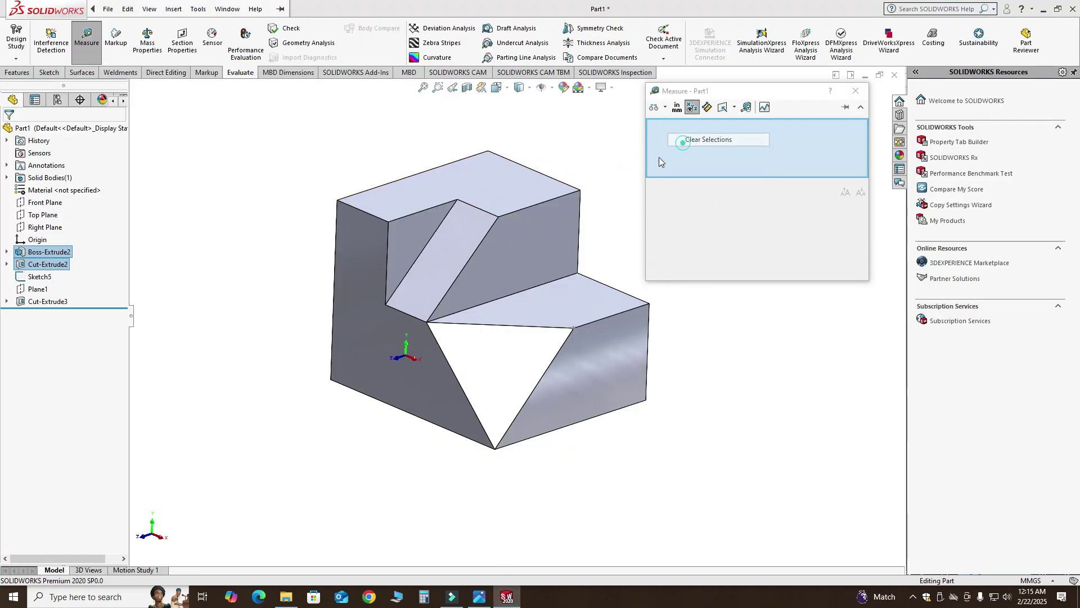
pyautogui.click(363, 237)
pyautogui.moveTo(363, 237); pyautogui.dragTo(373, 216, button='middle')
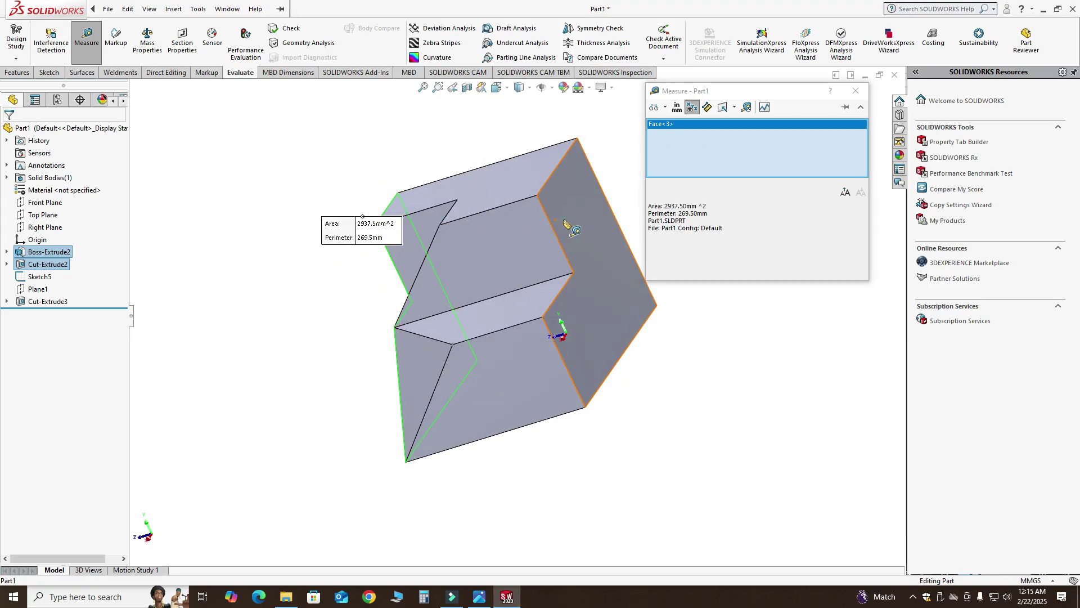
pyautogui.click(557, 236)
pyautogui.moveTo(558, 236); pyautogui.dragTo(521, 232, button='middle')
pyautogui.click(856, 90)
pyautogui.moveTo(711, 151); pyautogui.dragTo(586, 239, button='middle')
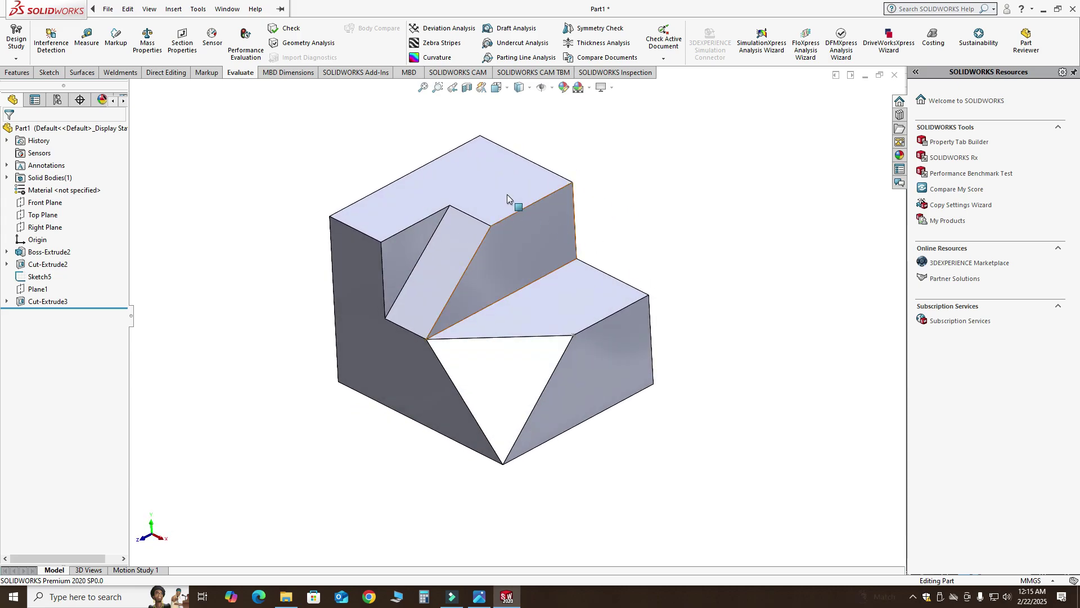
# Apply light cyan (RGB 128/255/255) to the whole part, briefly trying purple first
pyautogui.click(563, 87)
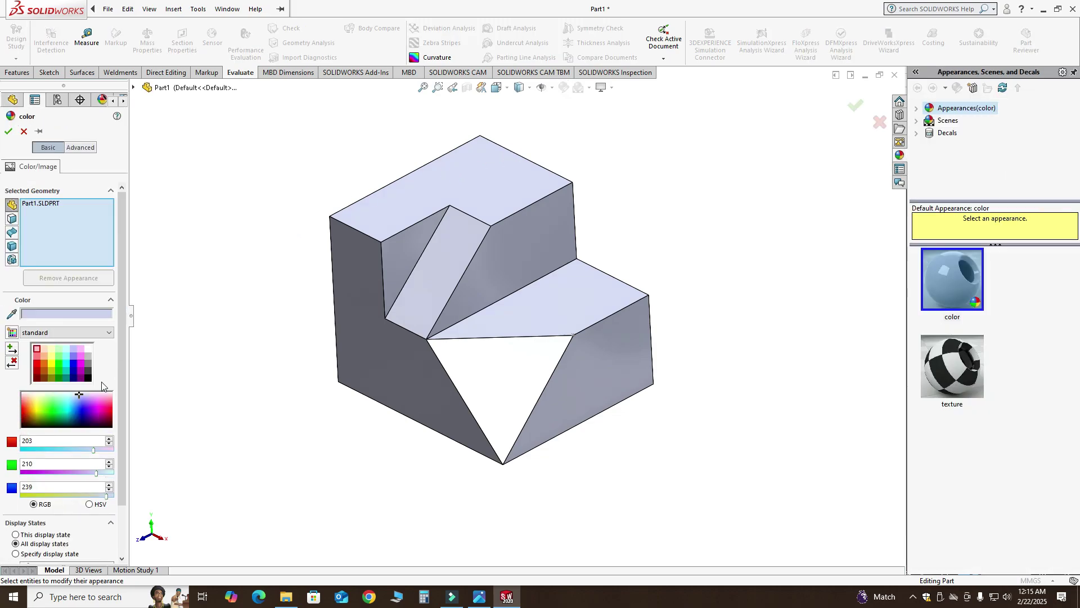
pyautogui.click(67, 356)
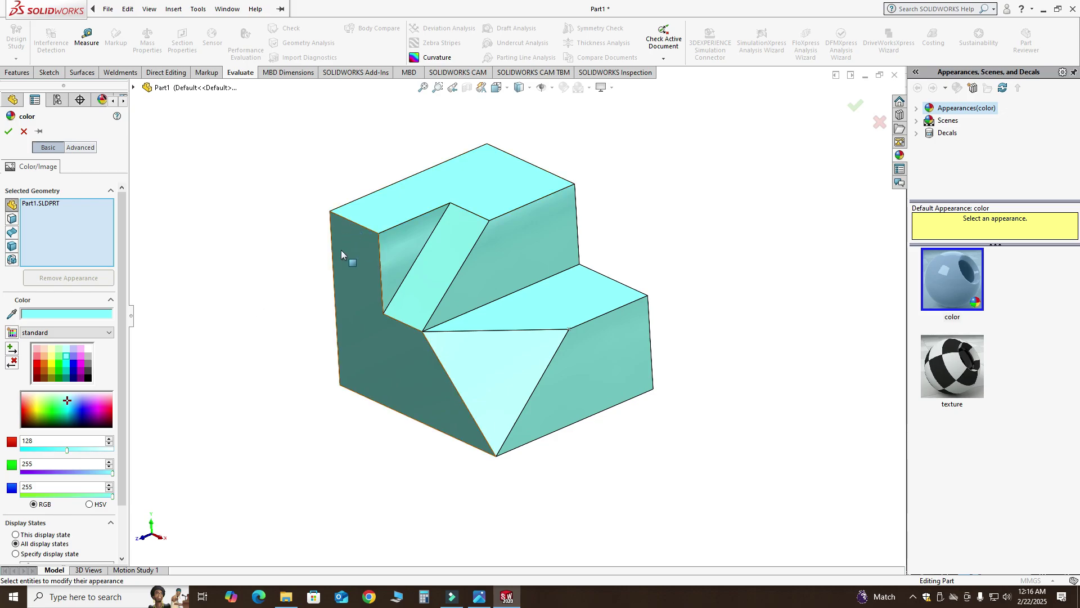
pyautogui.moveTo(341, 250); pyautogui.dragTo(379, 251, button='middle')
pyautogui.click(74, 356)
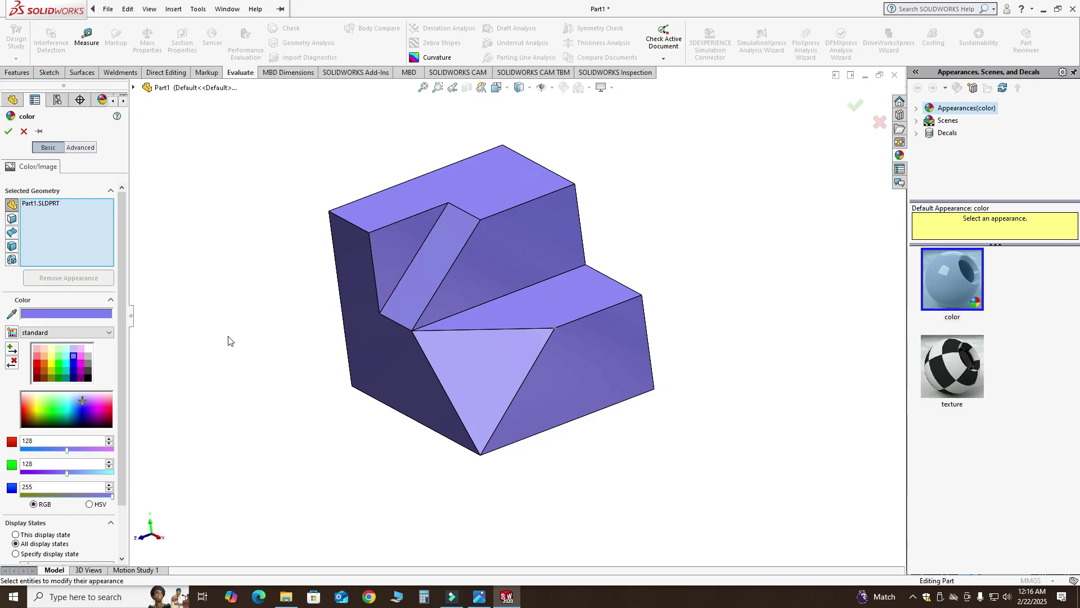
pyautogui.click(65, 357)
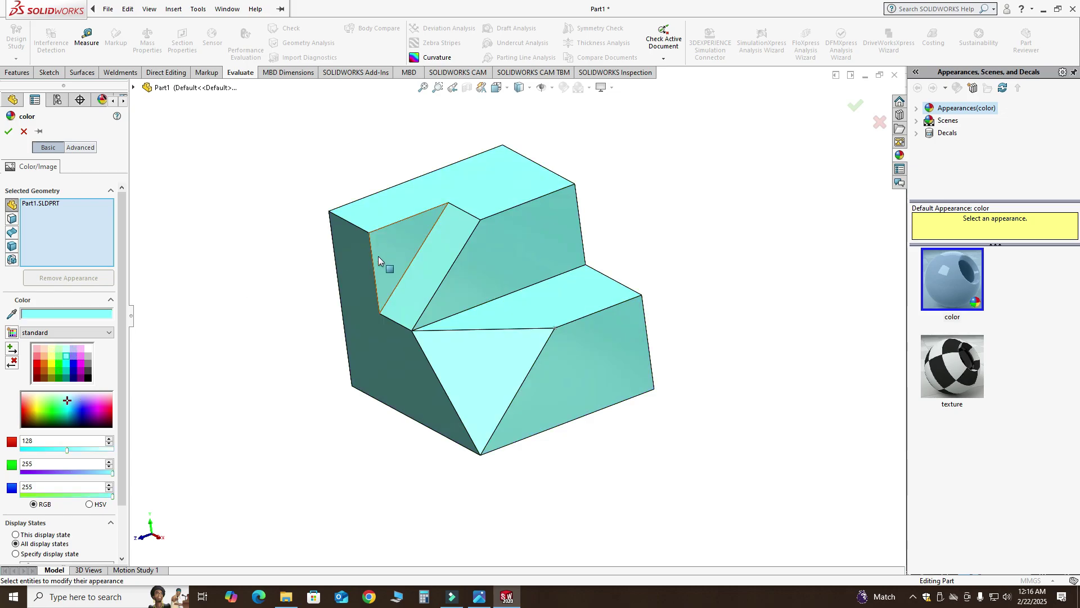
pyautogui.moveTo(338, 242); pyautogui.dragTo(271, 266, button='middle')
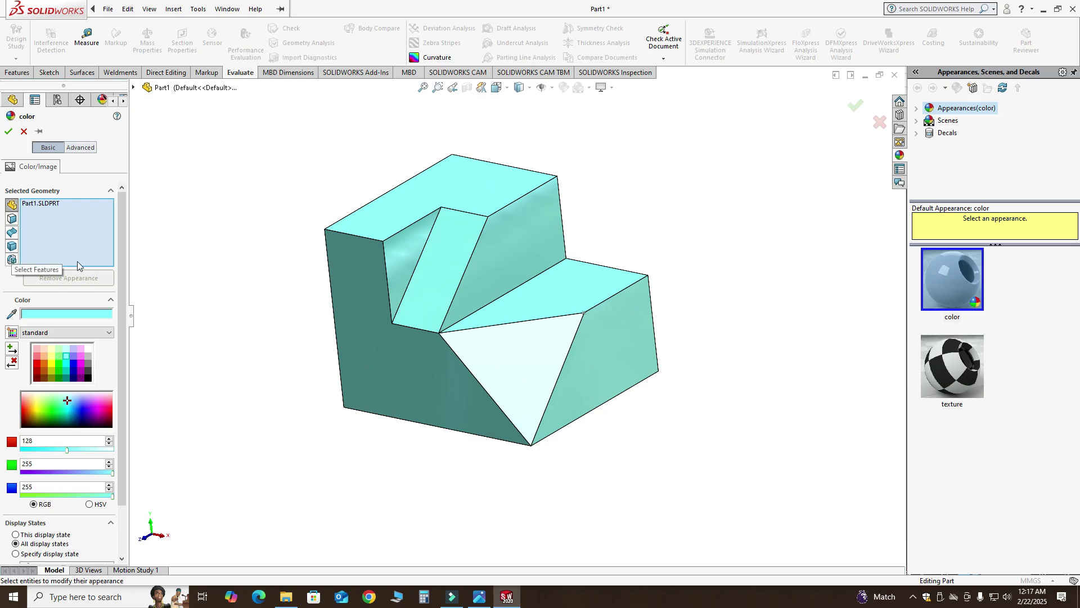
pyautogui.moveTo(290, 212); pyautogui.dragTo(348, 194, button='middle')
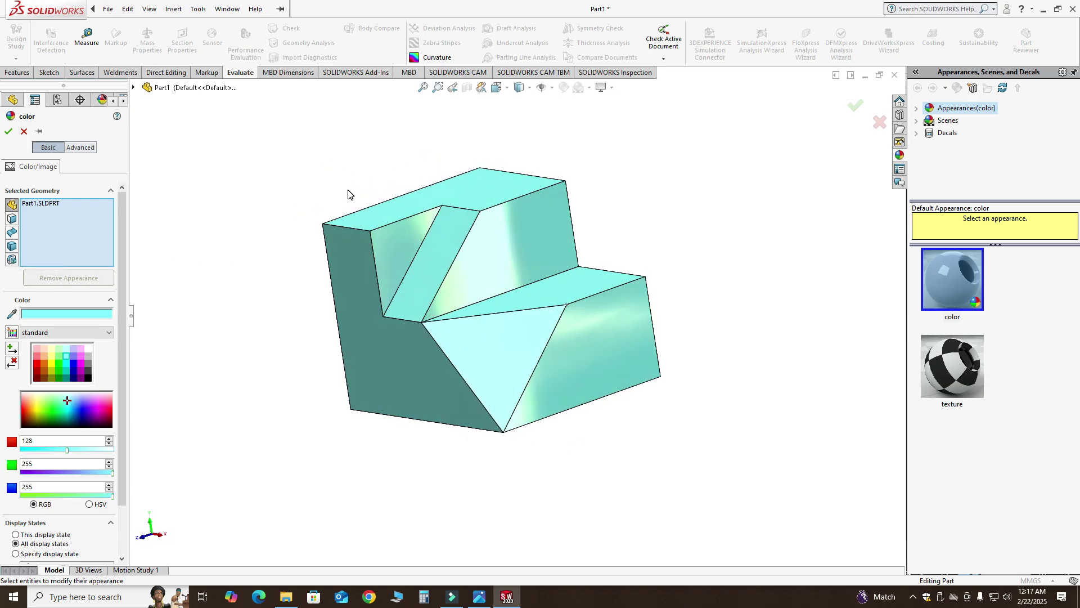